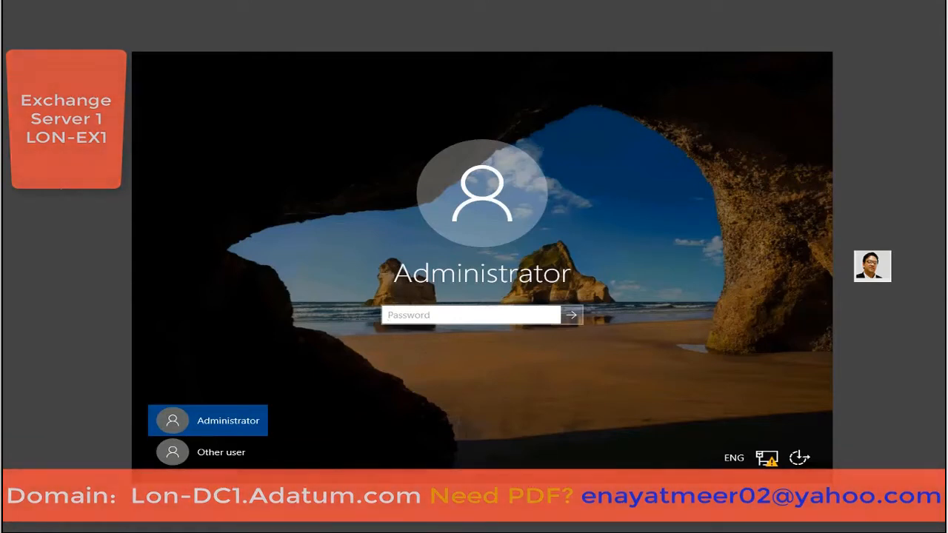
Sign in as Administrator and show the Local Server properties in Server Manager.
{"action": "type", "text": "Pa55w.rd"}
{"action": "left_click", "coordinate": [570, 315]}
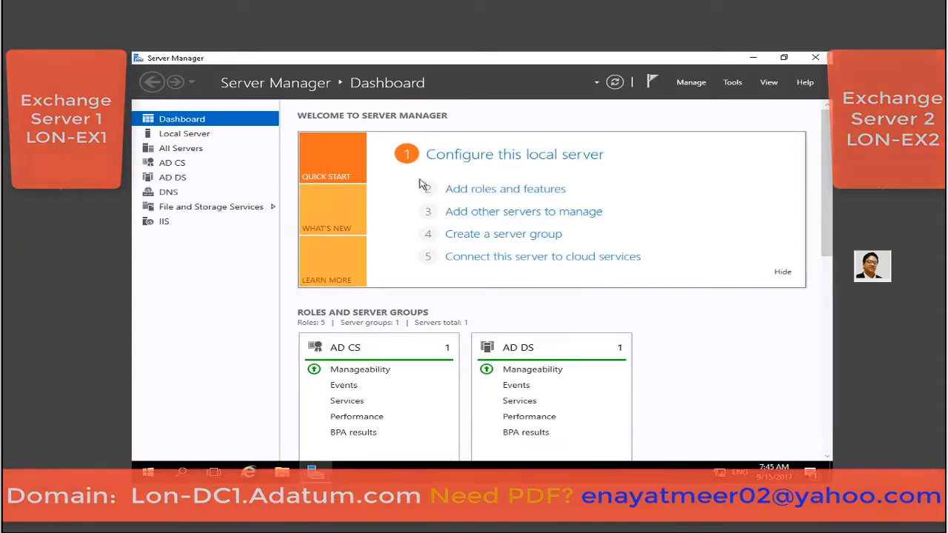
{"action": "left_click", "coordinate": [187, 135]}
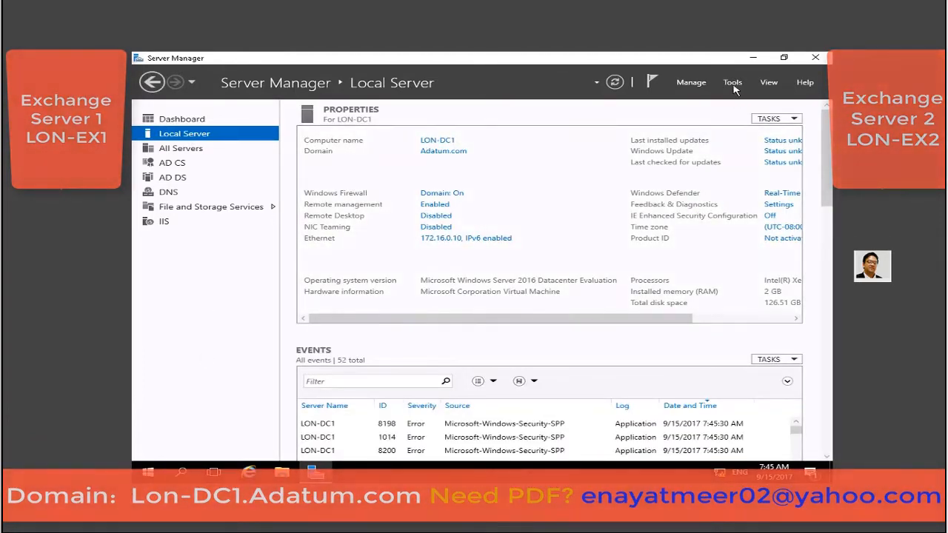
Open Active Directory Users and Computers on Adatum.com and start Windows PowerShell (Admin).
{"action": "left_click", "coordinate": [732, 86]}
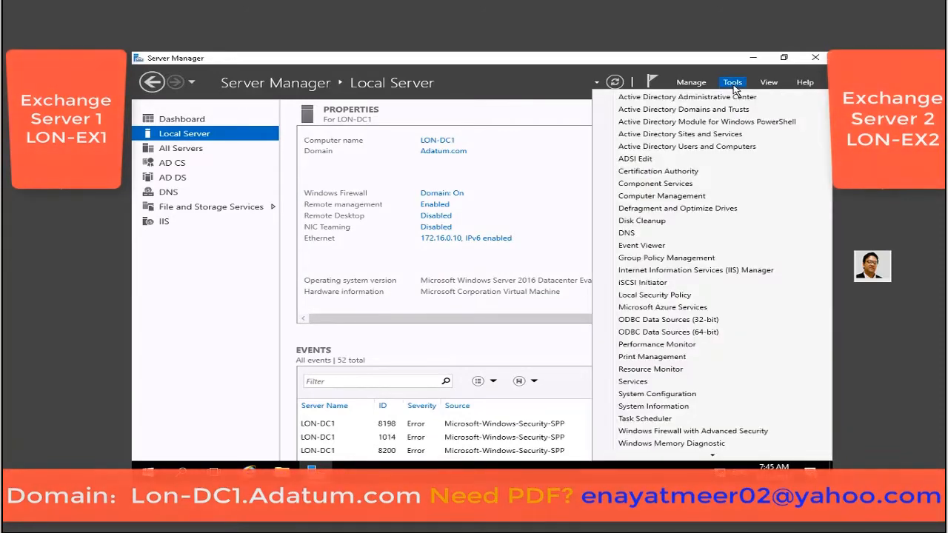
{"action": "left_click", "coordinate": [686, 146]}
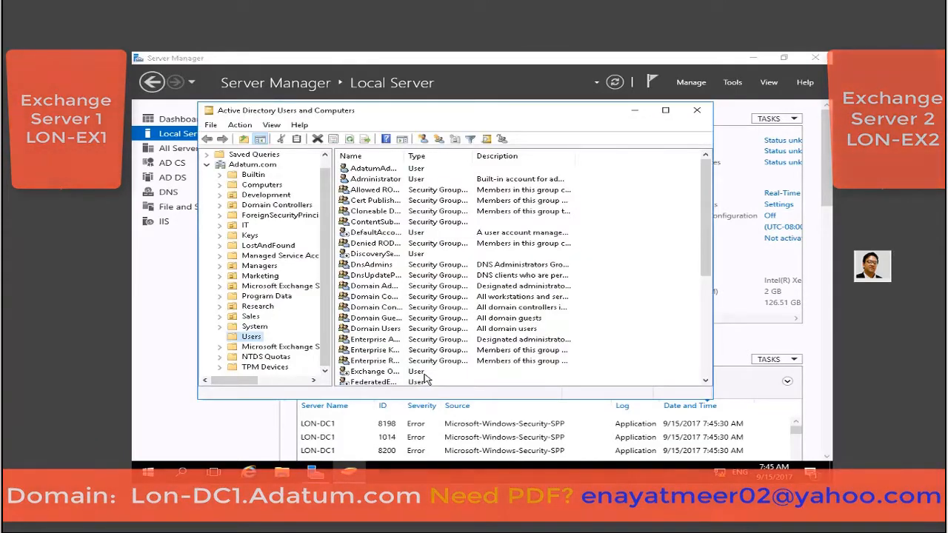
{"action": "left_click", "coordinate": [256, 165]}
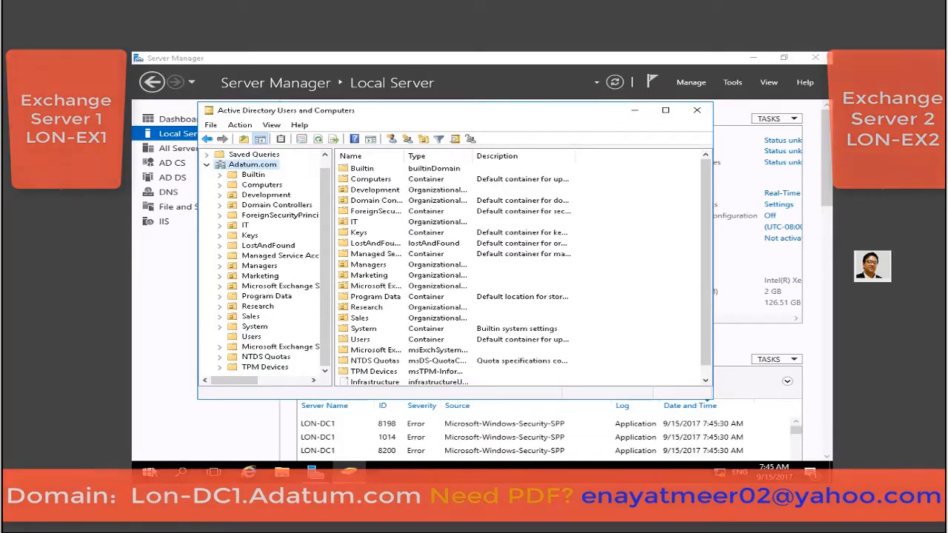
{"action": "right_click", "coordinate": [158, 465]}
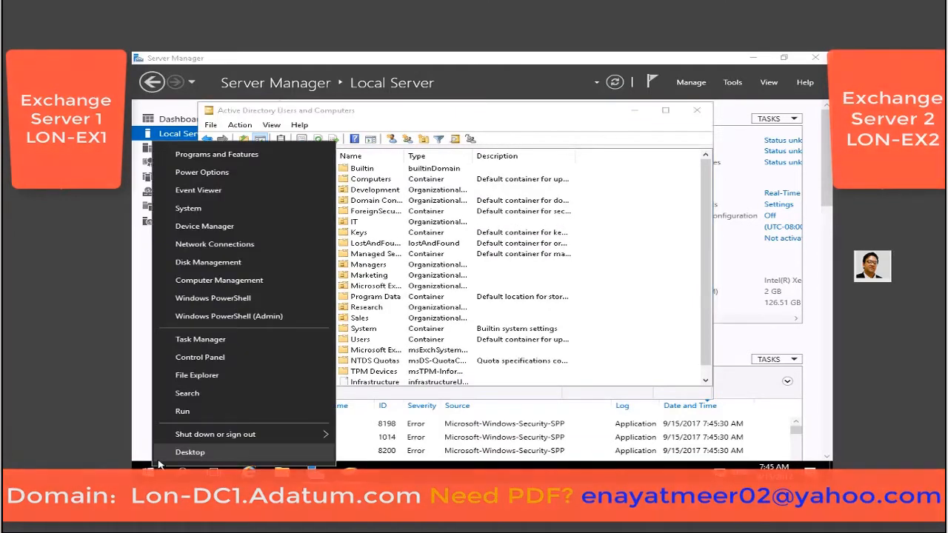
{"action": "left_click", "coordinate": [268, 321]}
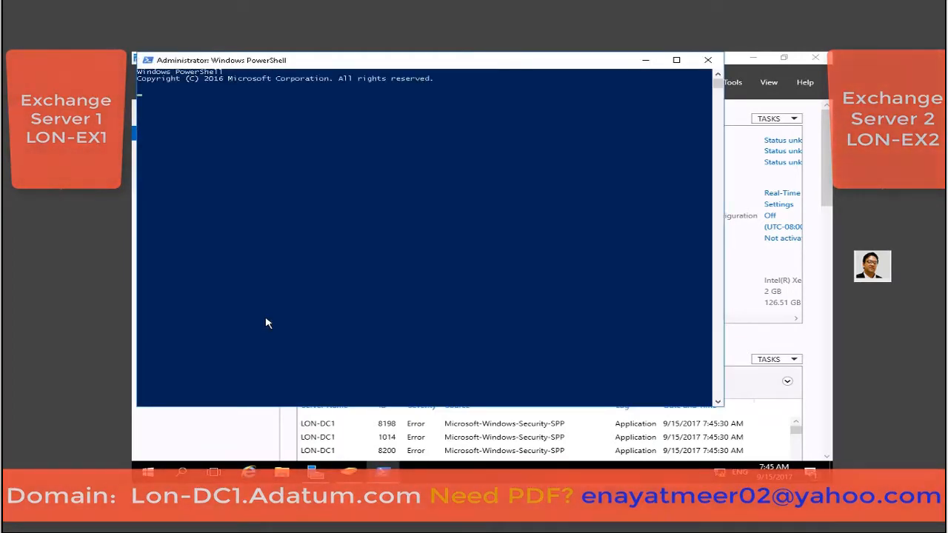
Run whoami to confirm the adatum\administrator account, then close the PowerShell console.
{"action": "type", "text": "whoami"}
{"action": "key", "text": "Return"}
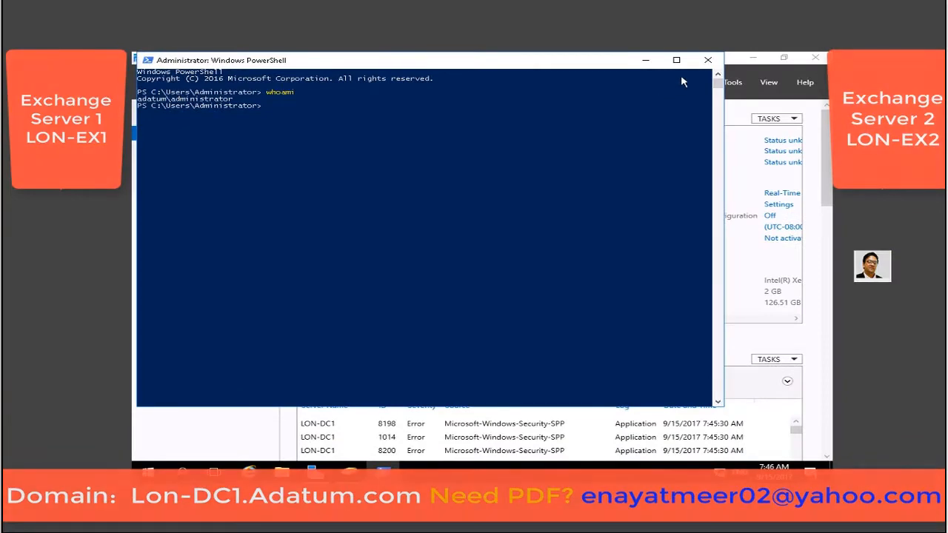
{"action": "left_click", "coordinate": [708, 59]}
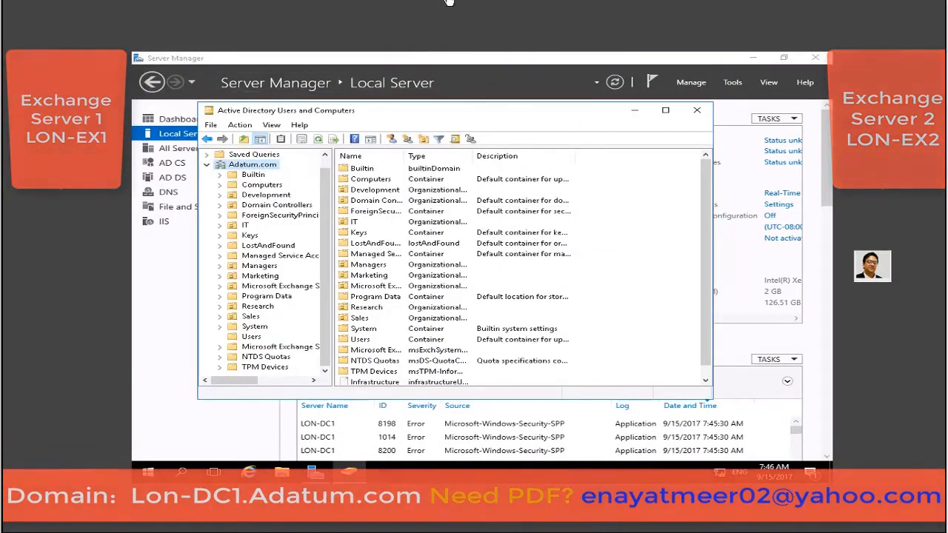
Switch to the LON-EX1 virtual machine and sign in as Administrator.
{"action": "left_click", "coordinate": [459, 1]}
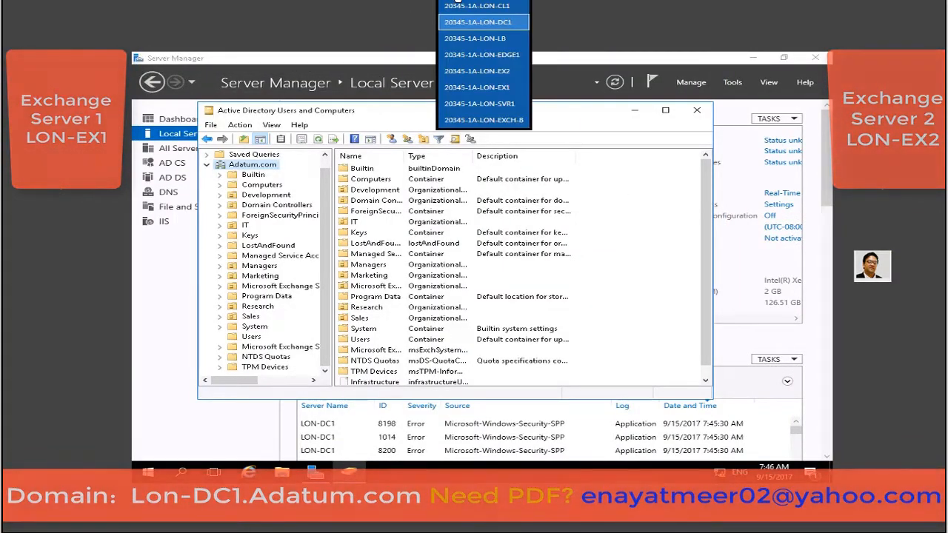
{"action": "left_click", "coordinate": [474, 89]}
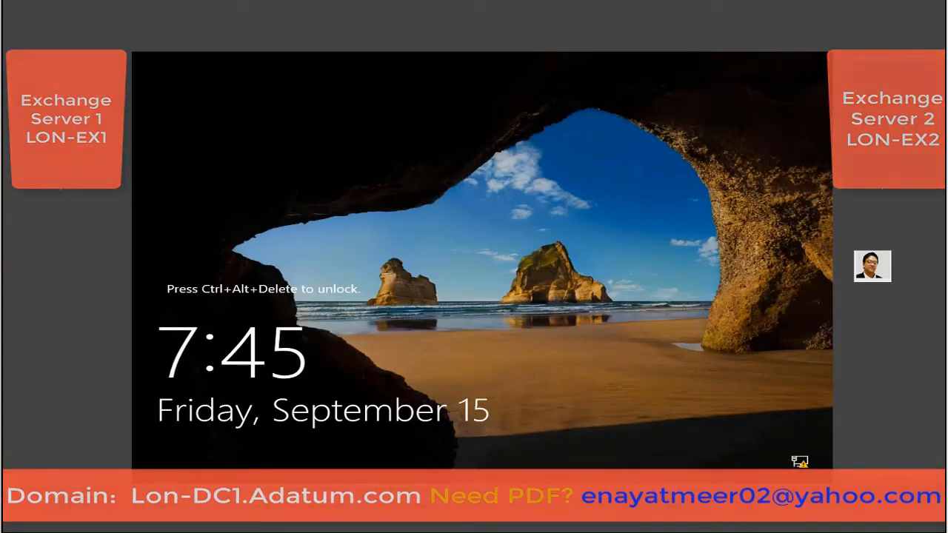
{"action": "key", "text": "ctrl+alt+Delete"}
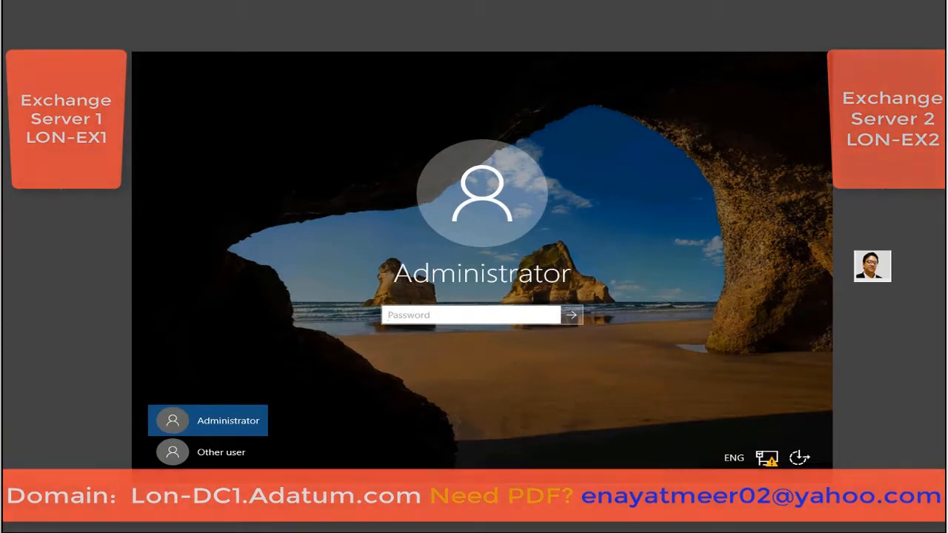
{"action": "type", "text": "Pa55w.rd"}
{"action": "left_click", "coordinate": [571, 315]}
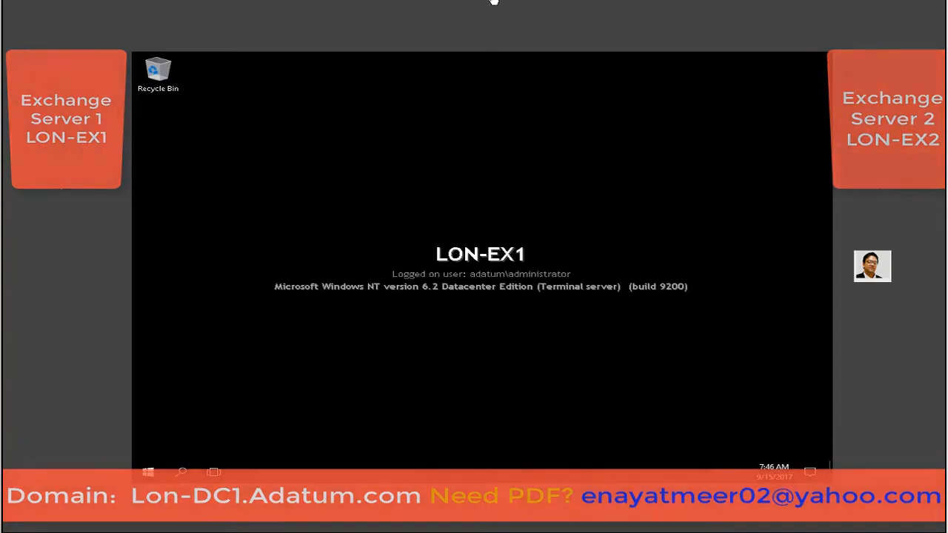
Sign in as Administrator on LON-EX2, then switch the console back to LON-DC1.
{"action": "left_click", "coordinate": [492, 2]}
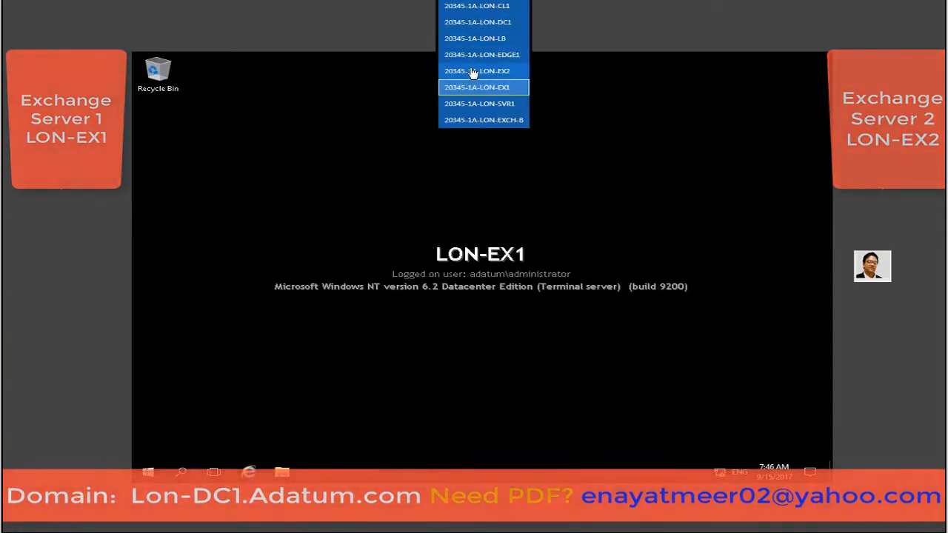
{"action": "left_click", "coordinate": [472, 71]}
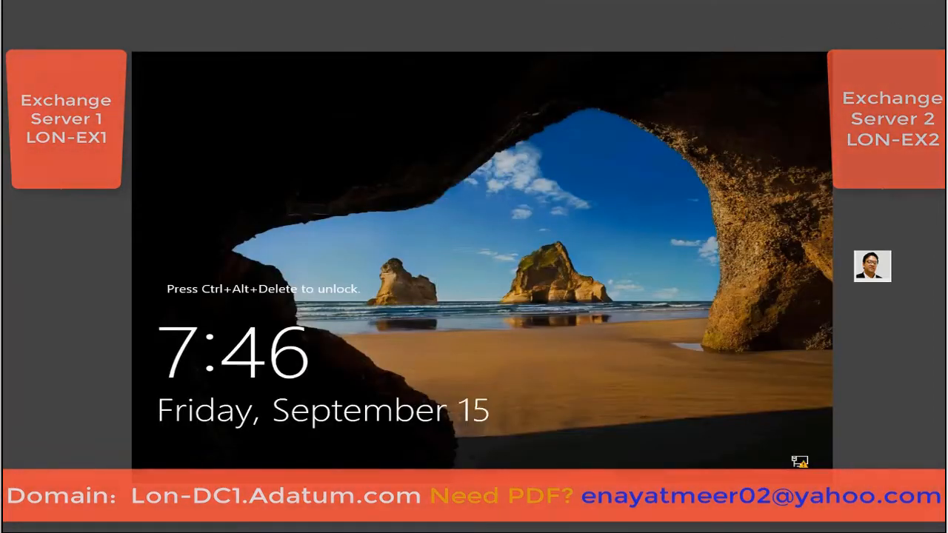
{"action": "key", "text": "ctrl+alt+Delete"}
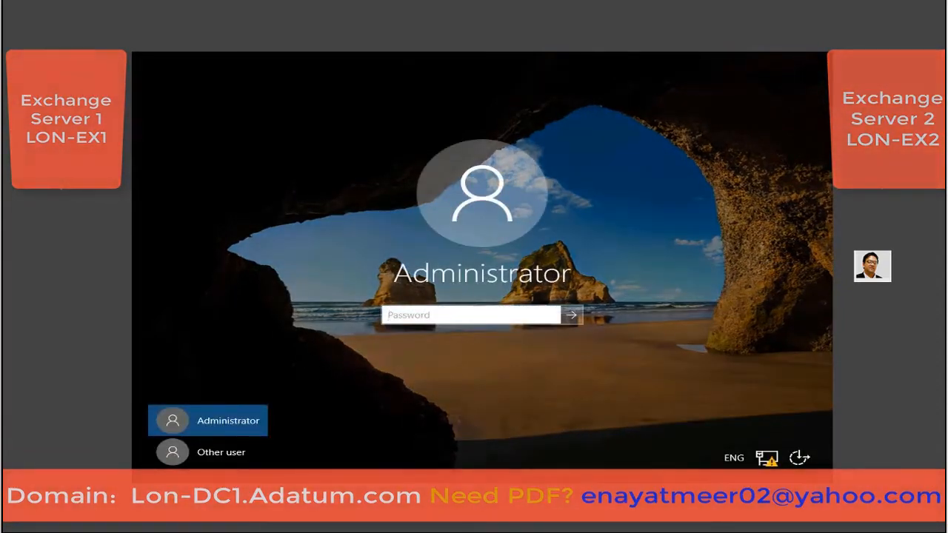
{"action": "type", "text": "Pa$$w0rd"}
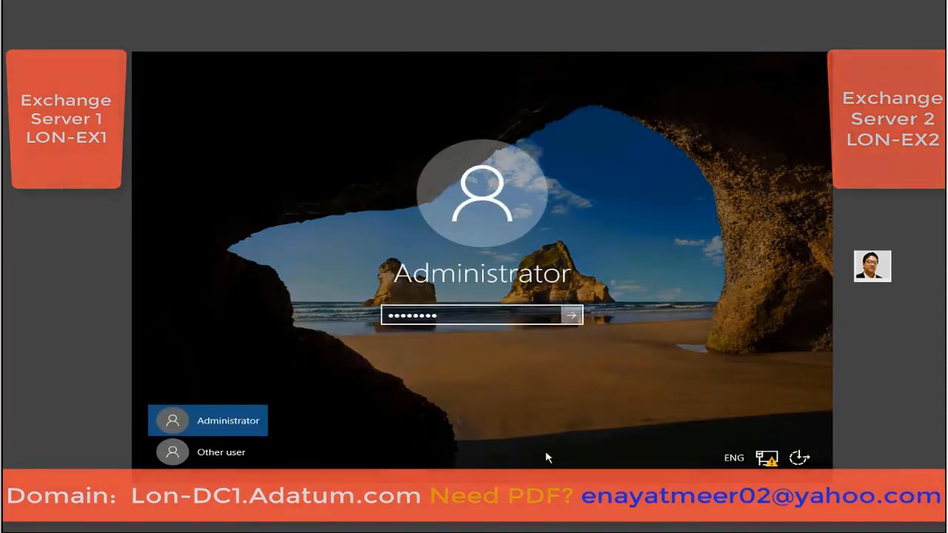
{"action": "key", "text": "Return"}
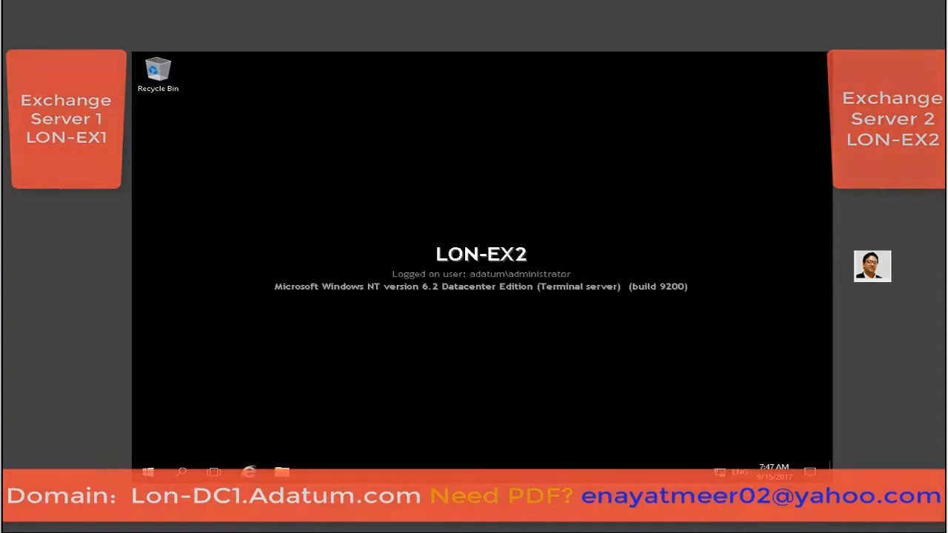
{"action": "left_click", "coordinate": [484, 2]}
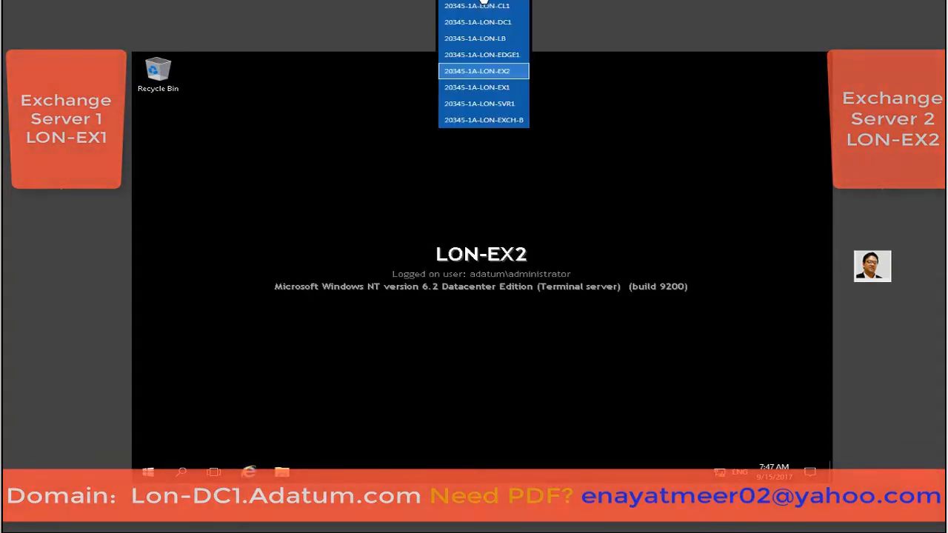
{"action": "left_click", "coordinate": [476, 22]}
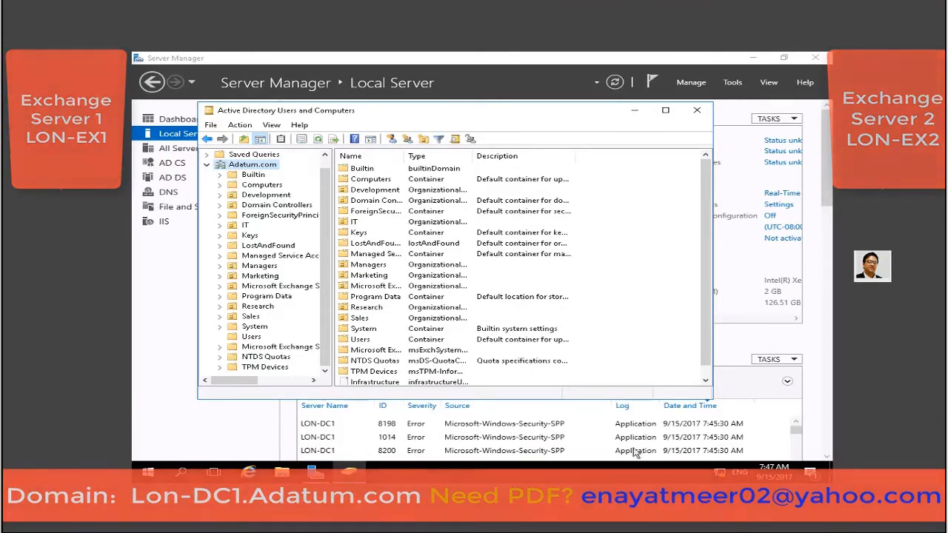
Show the Computers container of the Adatum.com domain.
{"action": "left_click", "coordinate": [271, 125]}
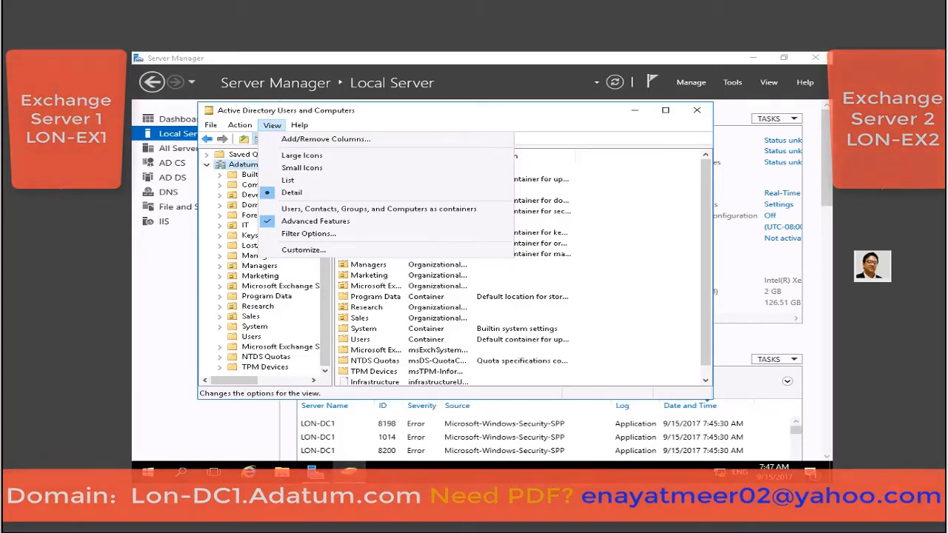
{"action": "left_click", "coordinate": [620, 288]}
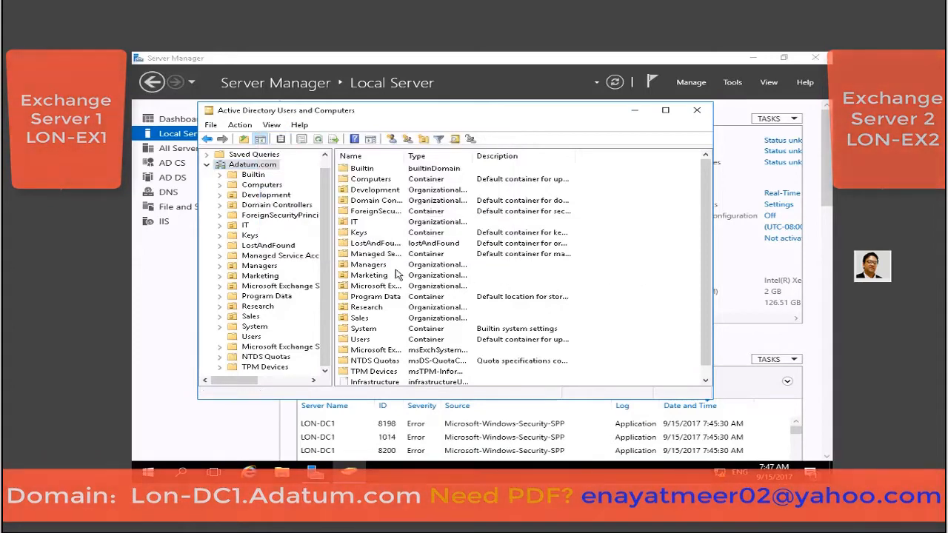
{"action": "left_click", "coordinate": [265, 185]}
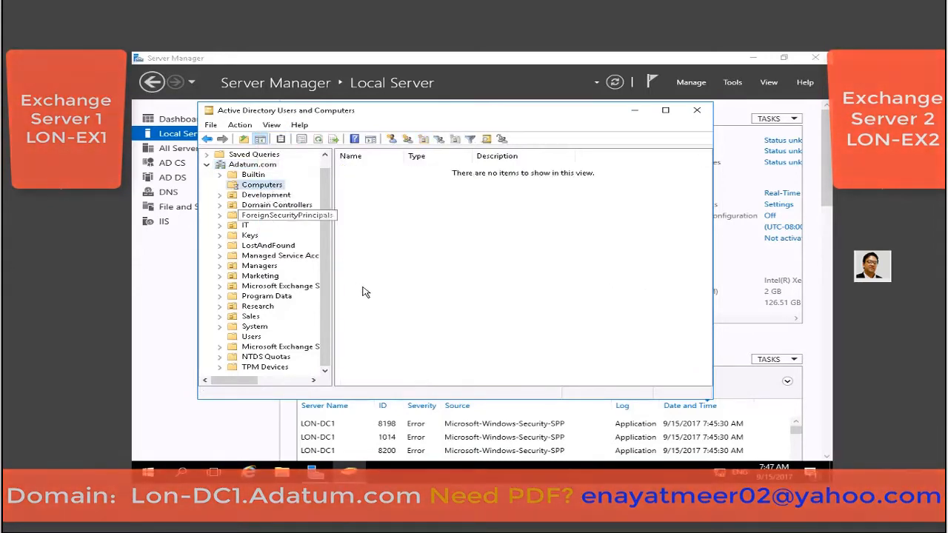
Create a new computer object named DAG1 in the Computers container.
{"action": "right_click", "coordinate": [417, 250]}
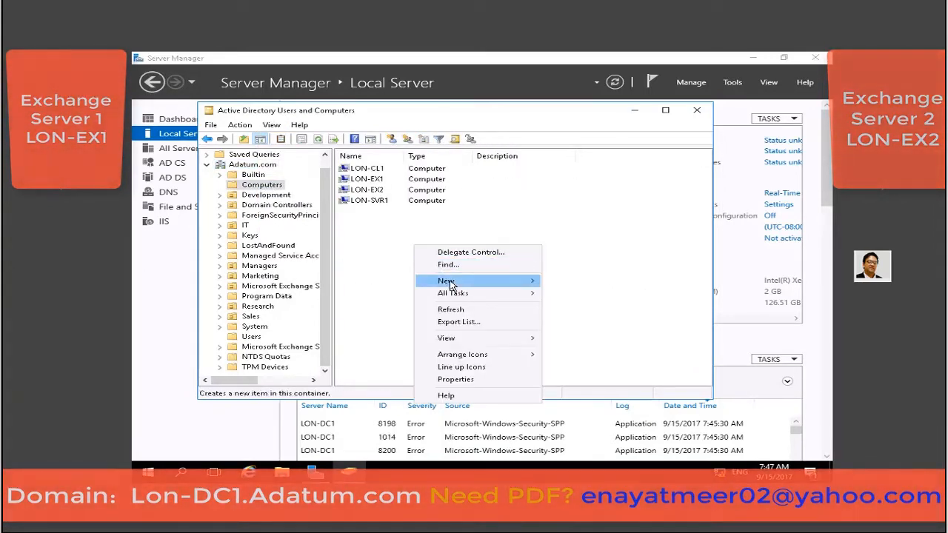
{"action": "mouse_move", "coordinate": [454, 284]}
{"action": "left_click", "coordinate": [608, 281]}
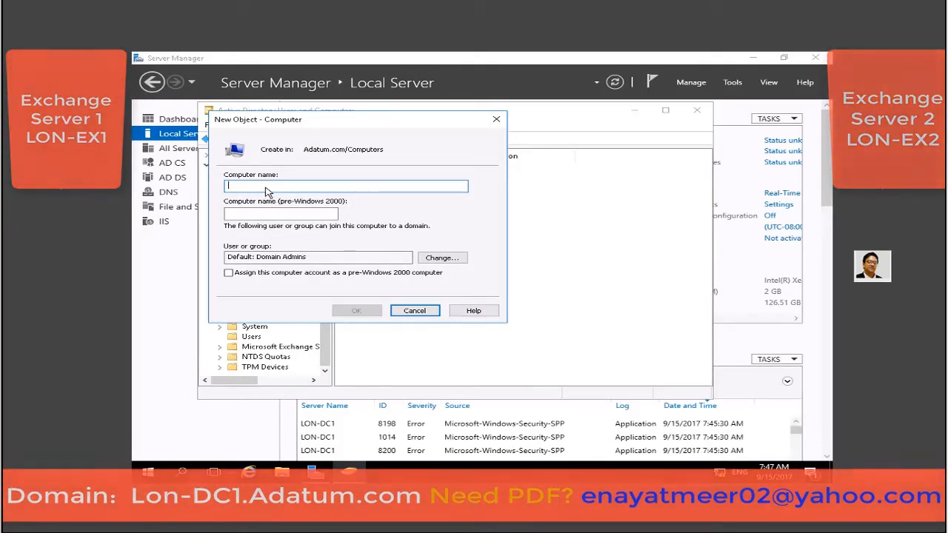
{"action": "type", "text": "DAG1"}
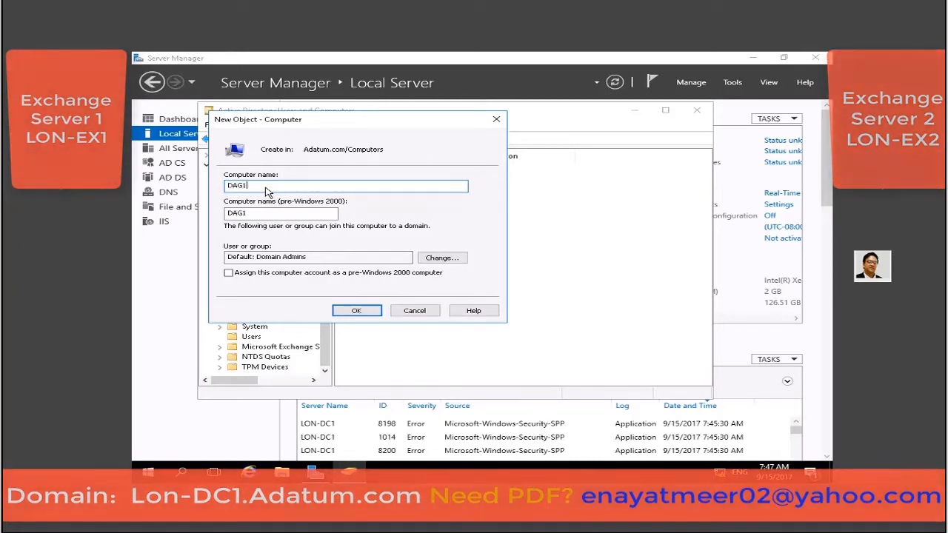
{"action": "left_click", "coordinate": [356, 311]}
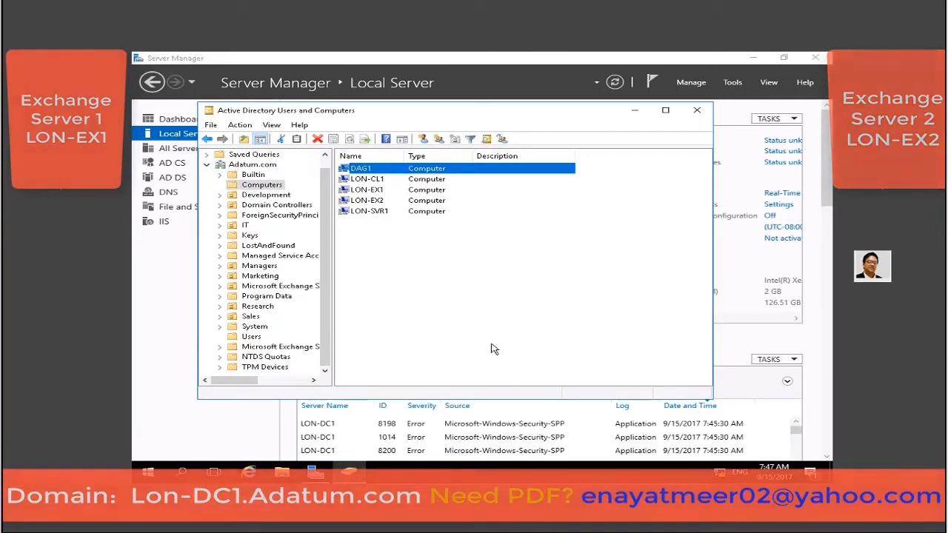
Add Exchange Trusted Subsystem to the Security tab of DAG1's properties.
{"action": "right_click", "coordinate": [366, 169]}
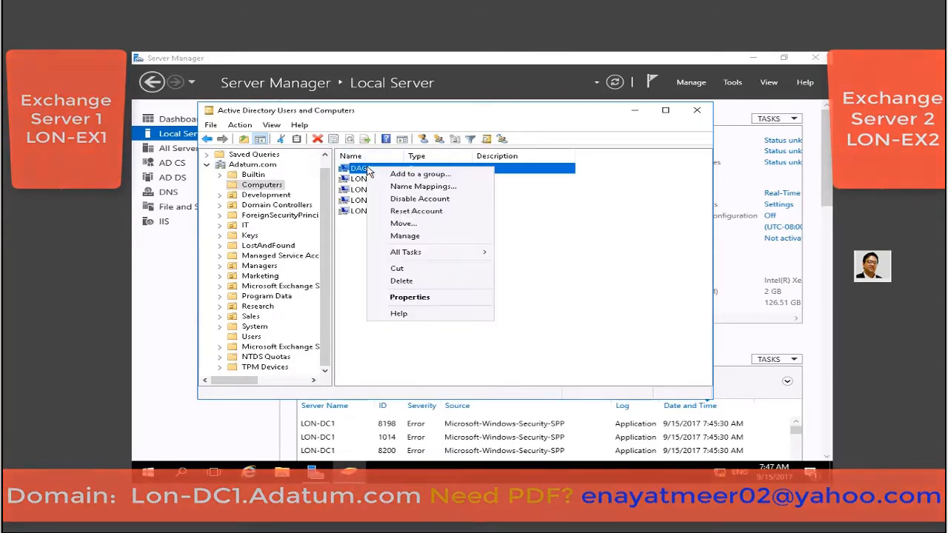
{"action": "left_click", "coordinate": [410, 297]}
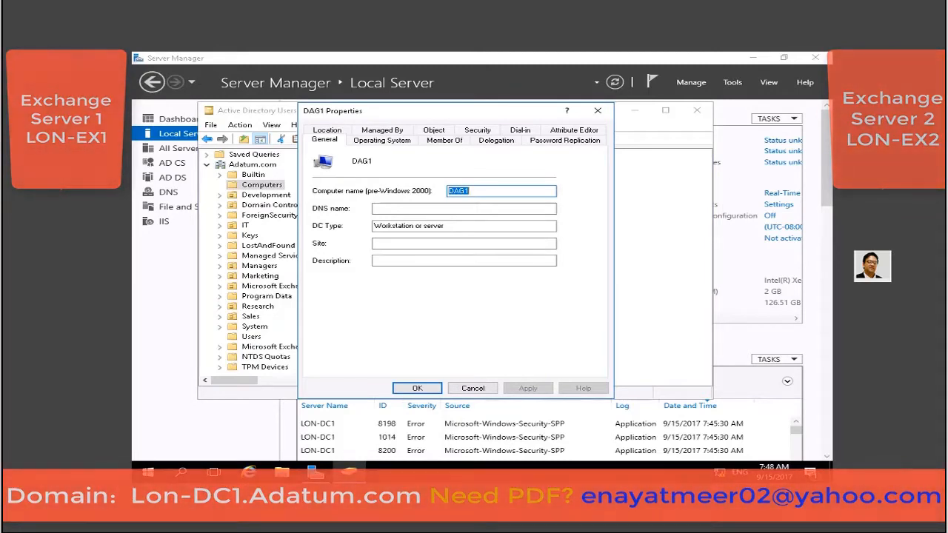
{"action": "left_click", "coordinate": [477, 130]}
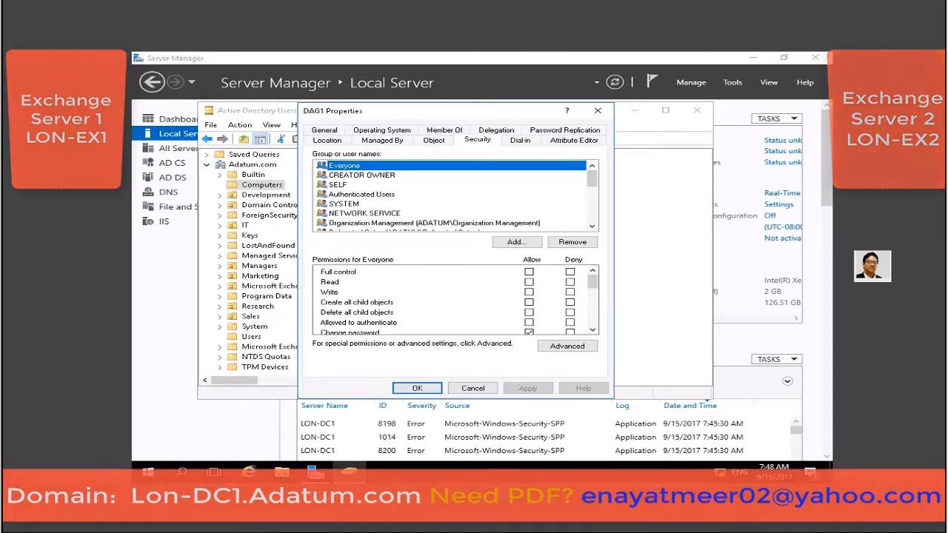
{"action": "left_click", "coordinate": [500, 244]}
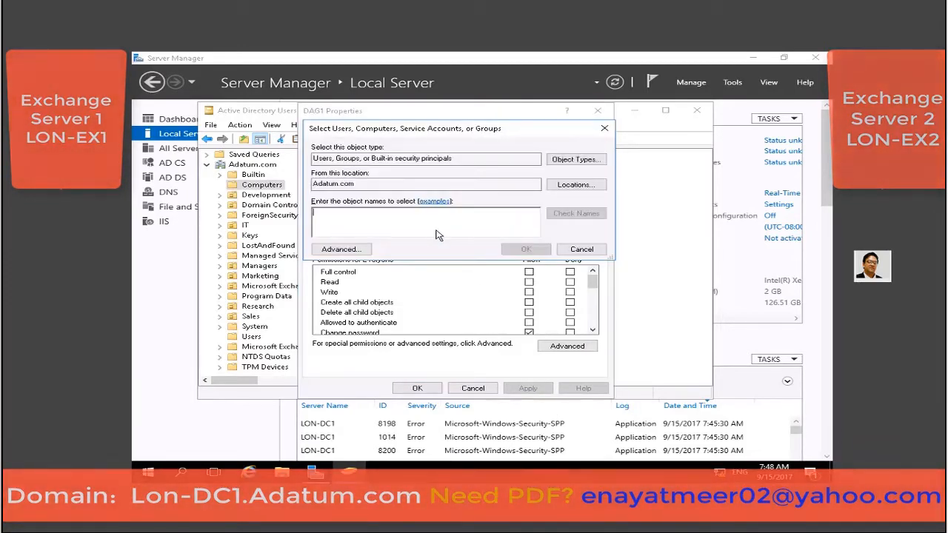
{"action": "type", "text": "Exc"}
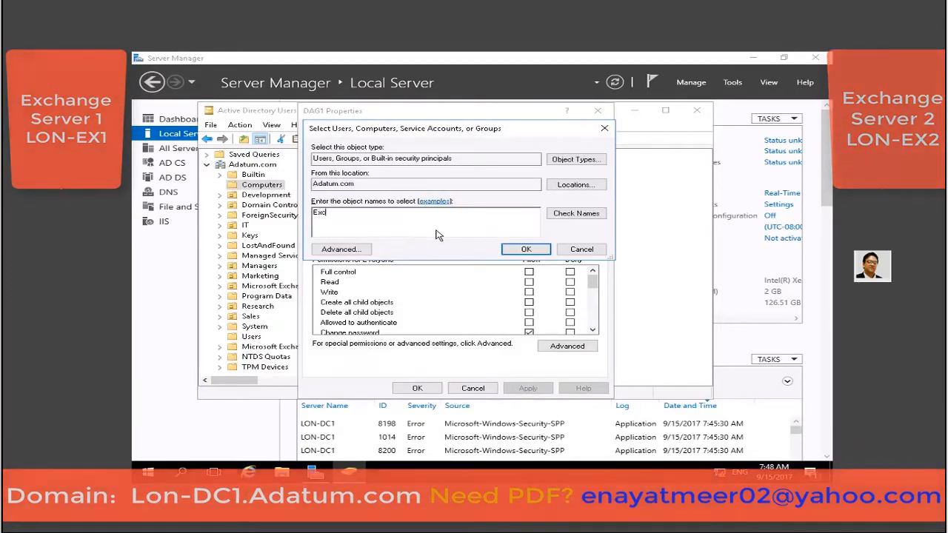
{"action": "type", "text": "hange Trusted Subsystem"}
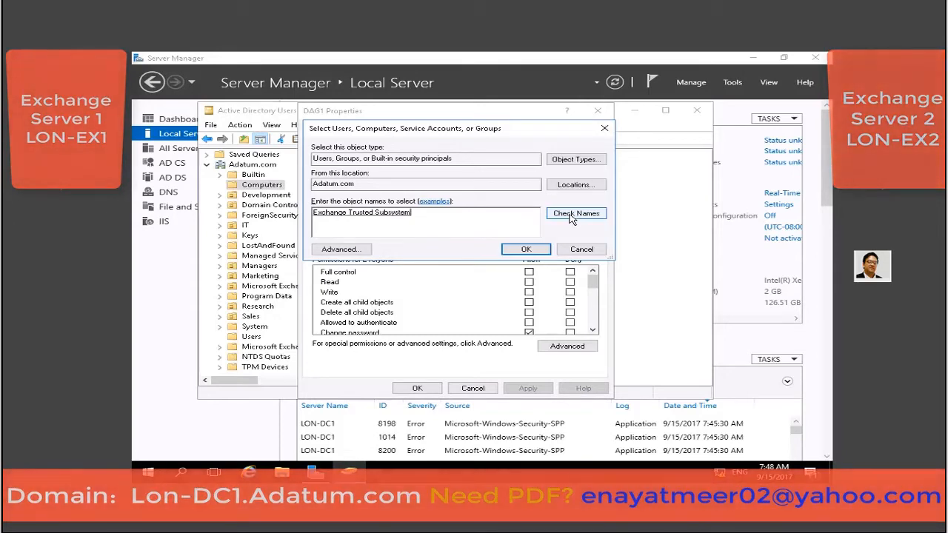
{"action": "left_click", "coordinate": [534, 250]}
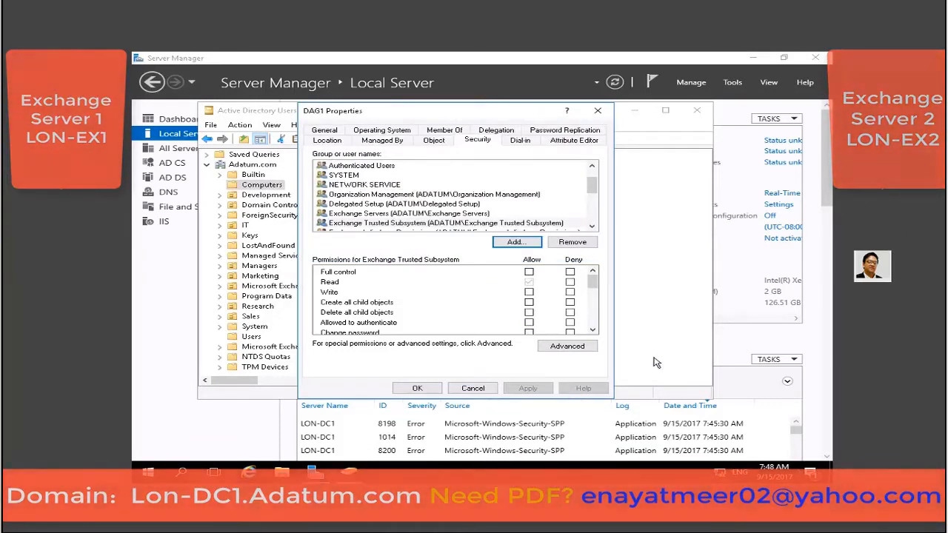
Add the LON-EX1 computer to DAG1's permissions, including Computers as an object type.
{"action": "left_click", "coordinate": [516, 242]}
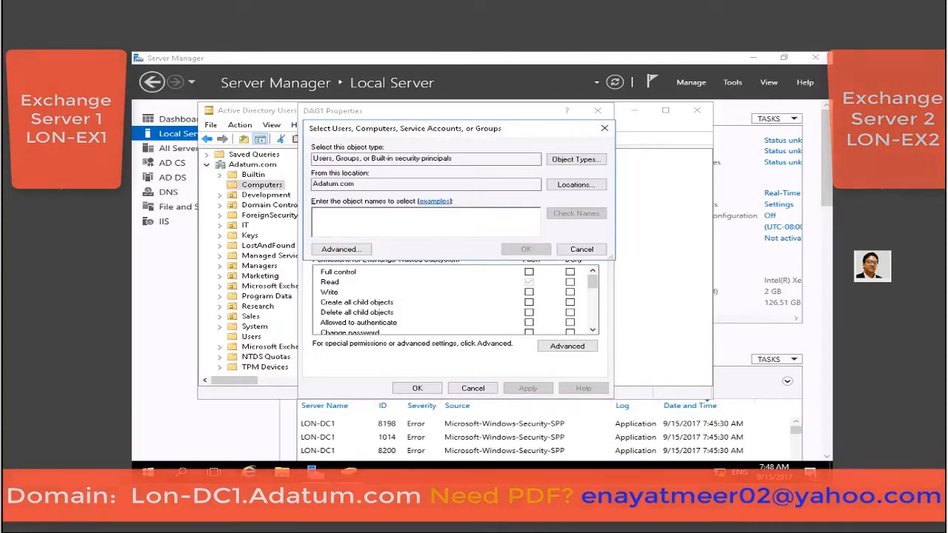
{"action": "left_click", "coordinate": [571, 160]}
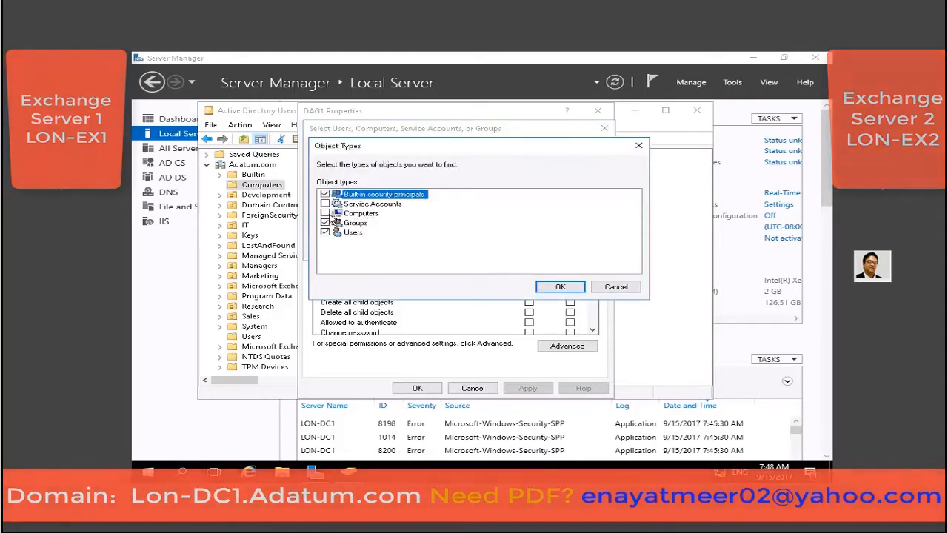
{"action": "left_click", "coordinate": [325, 213]}
{"action": "left_click", "coordinate": [561, 287]}
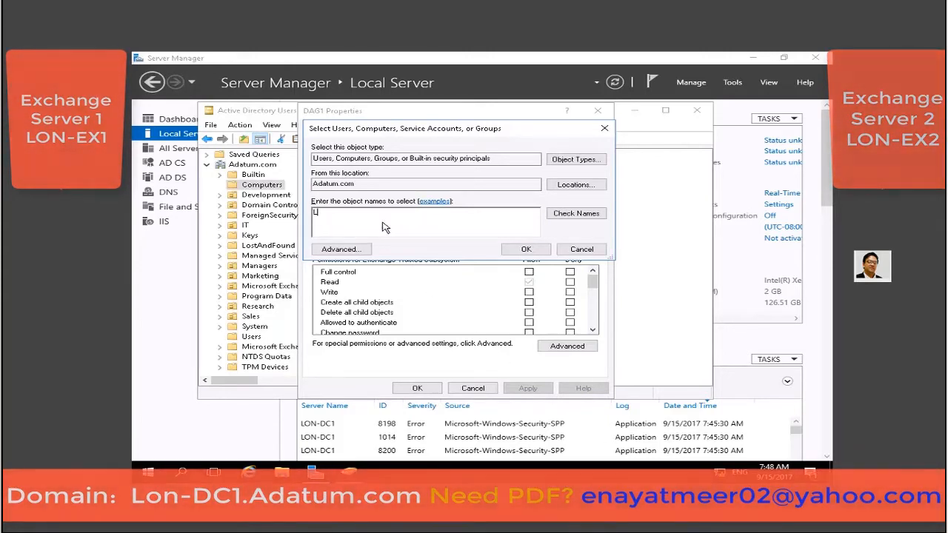
{"action": "type", "text": "ON-EX1"}
{"action": "left_click", "coordinate": [562, 215]}
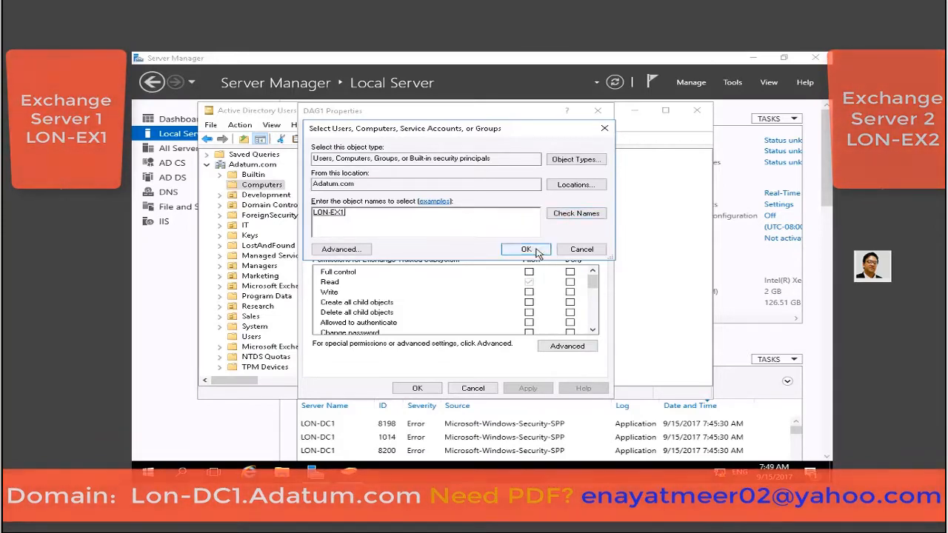
{"action": "left_click", "coordinate": [524, 249]}
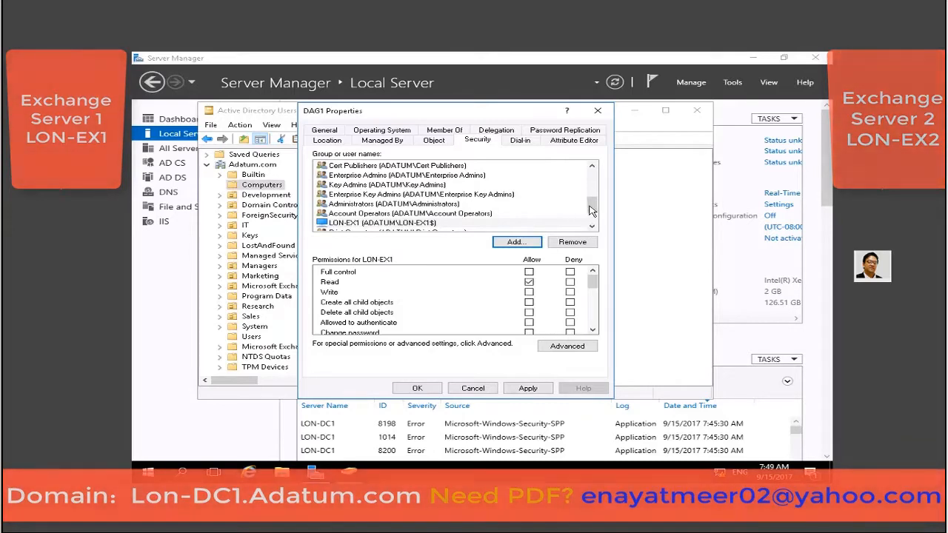
Allow LON-EX1 Full control over the DAG1 account.
{"action": "left_click", "coordinate": [394, 223]}
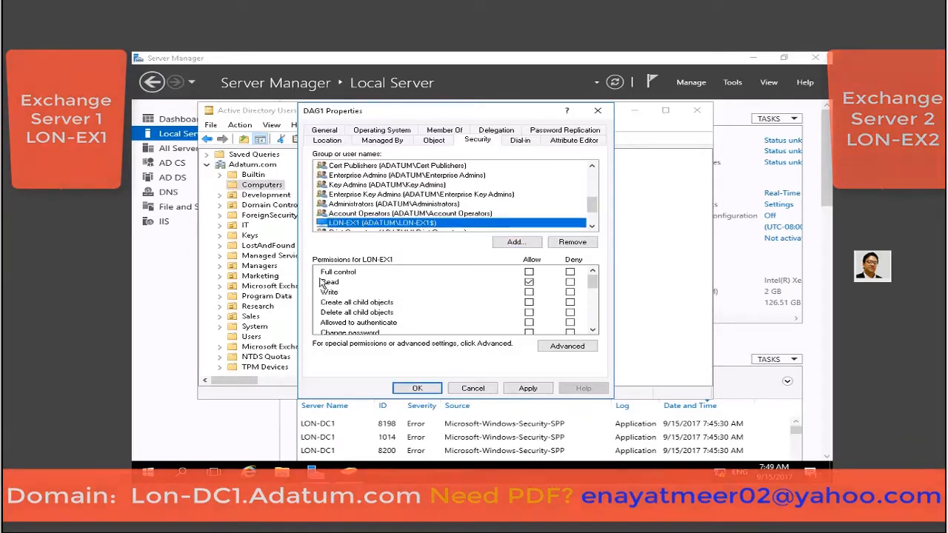
{"action": "left_click", "coordinate": [528, 272]}
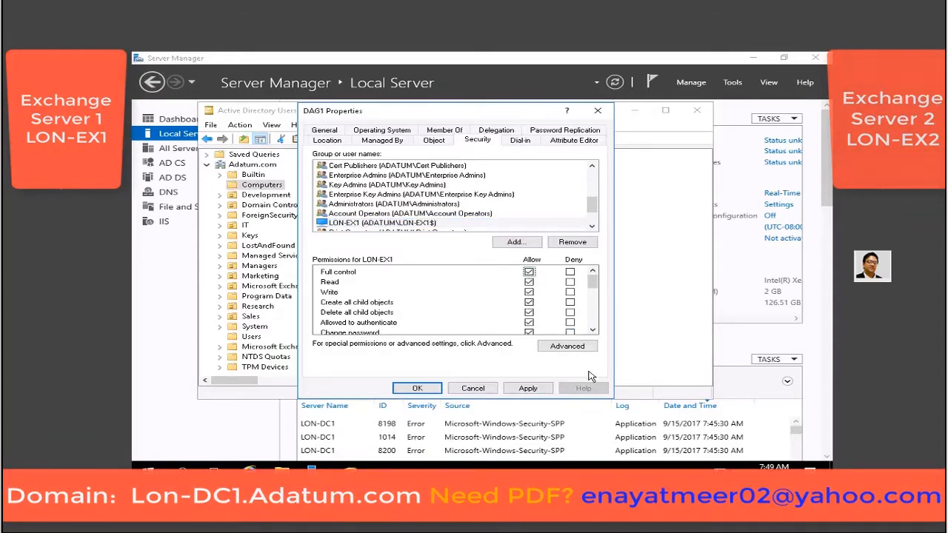
{"action": "left_click", "coordinate": [591, 228]}
{"action": "left_click", "coordinate": [592, 228]}
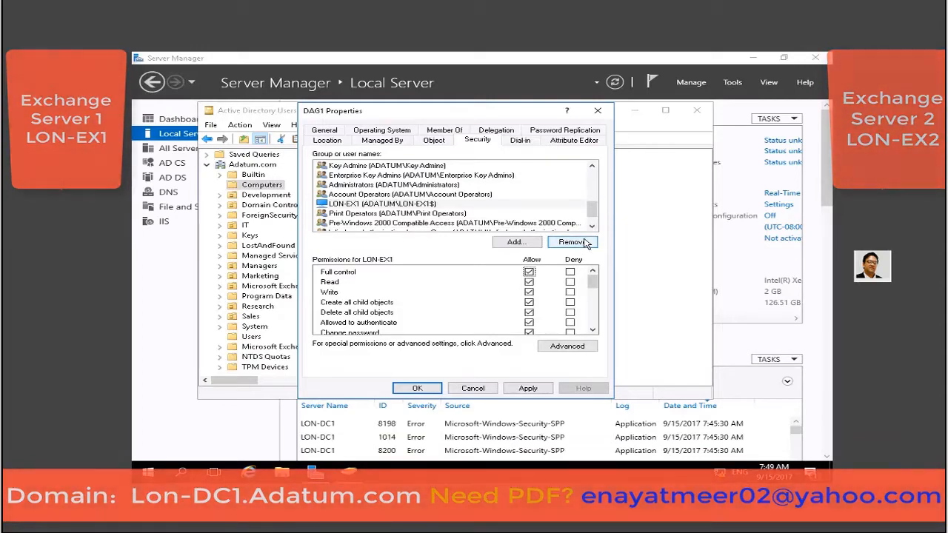
{"action": "left_click_drag", "start_coordinate": [593, 215], "coordinate": [596, 202]}
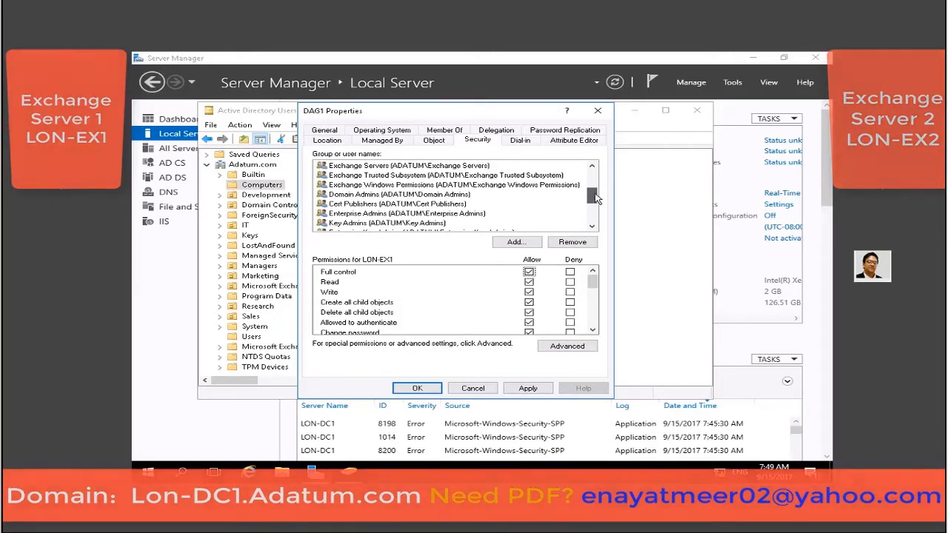
{"action": "left_click_drag", "start_coordinate": [594, 198], "coordinate": [596, 191]}
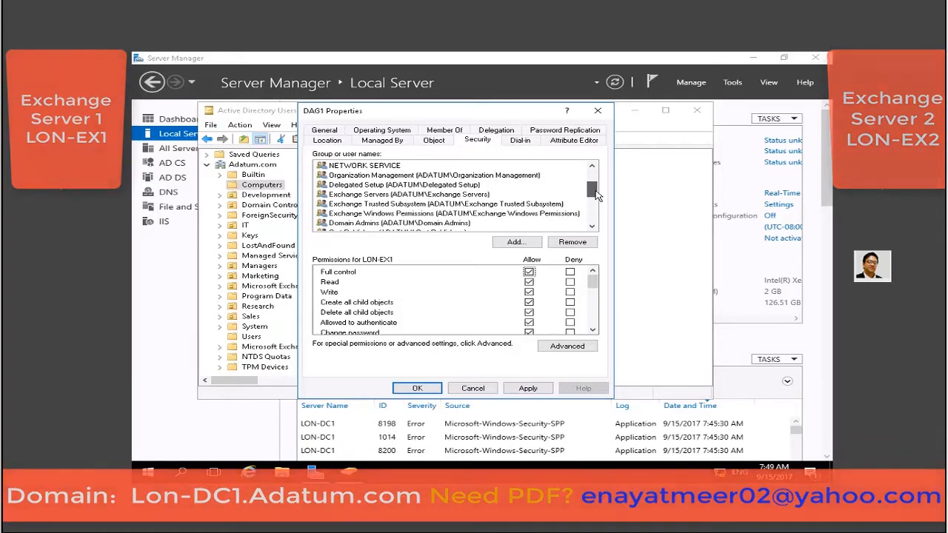
Allow Exchange Trusted Subsystem Full control over DAG1 and save the properties.
{"action": "left_click", "coordinate": [362, 204]}
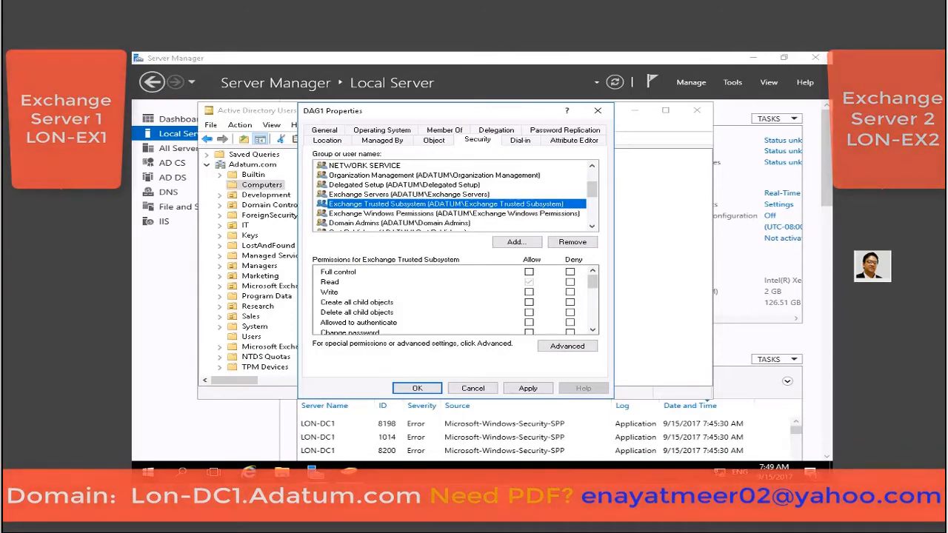
{"action": "left_click", "coordinate": [529, 272]}
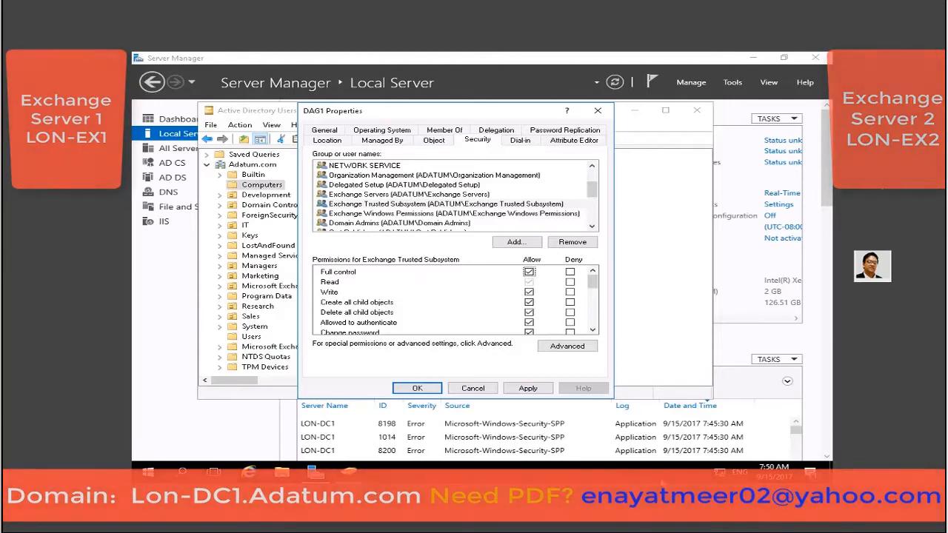
{"action": "left_click", "coordinate": [417, 389]}
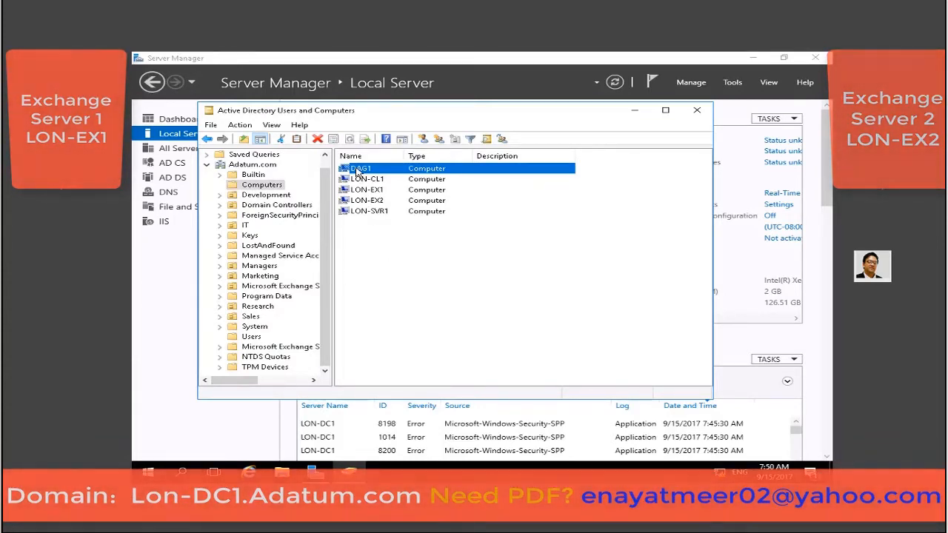
Disable the DAG1 computer account, acknowledge the notice, and close Active Directory Users and Computers.
{"action": "right_click", "coordinate": [357, 171]}
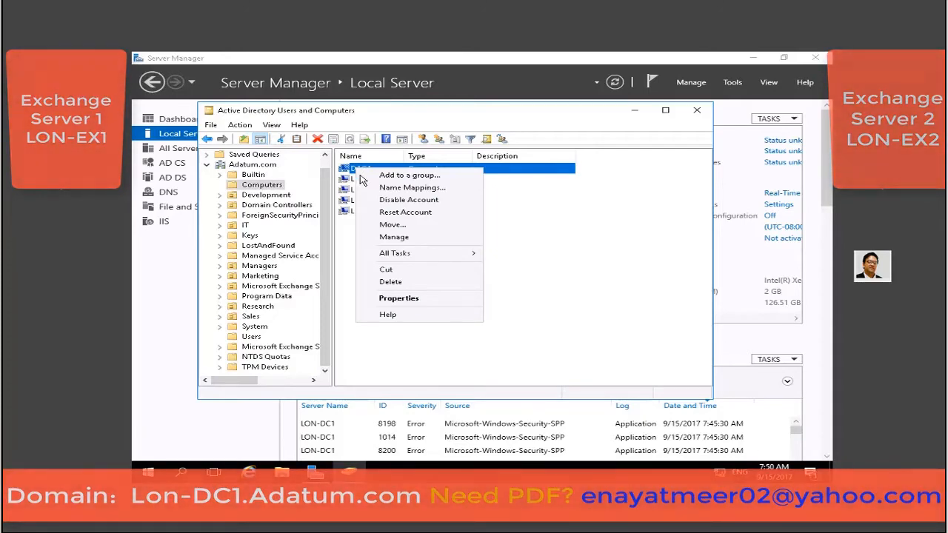
{"action": "left_click", "coordinate": [386, 200]}
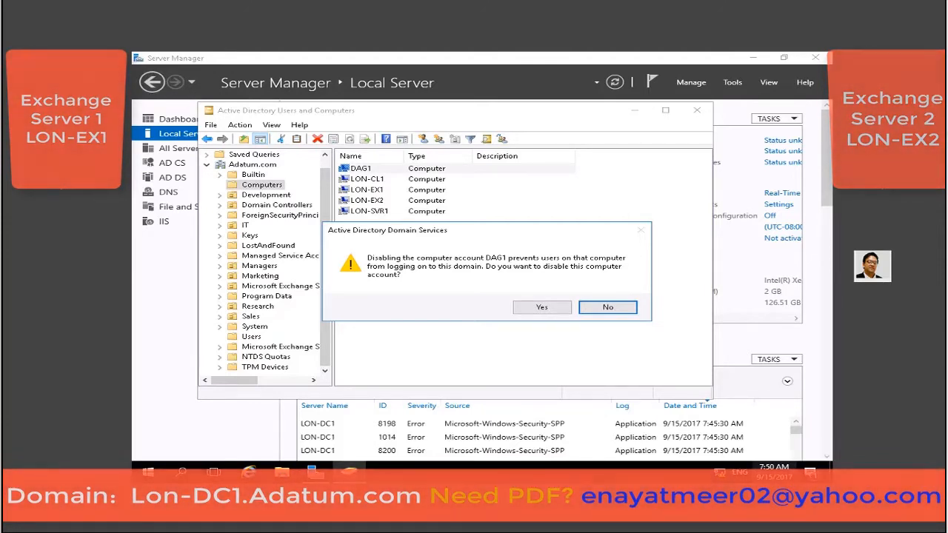
{"action": "left_click", "coordinate": [548, 308]}
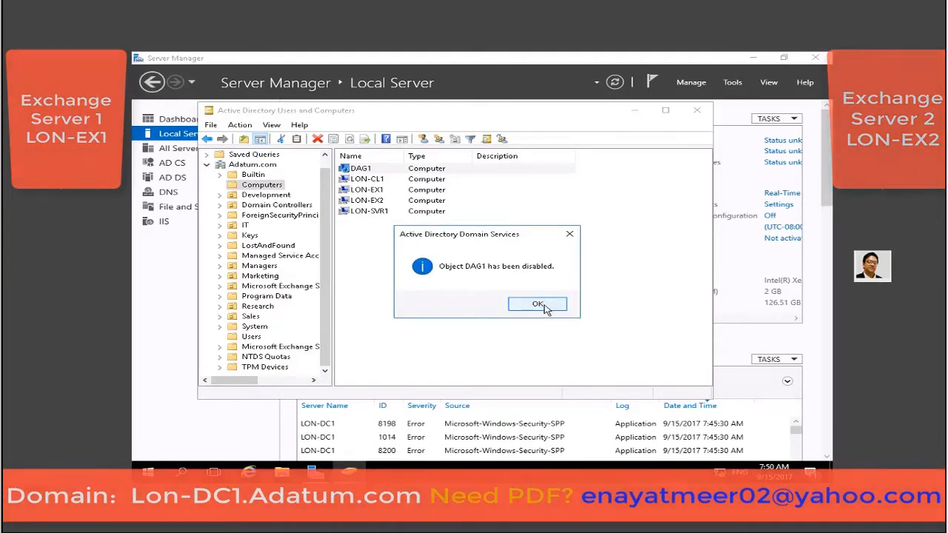
{"action": "left_click", "coordinate": [538, 304]}
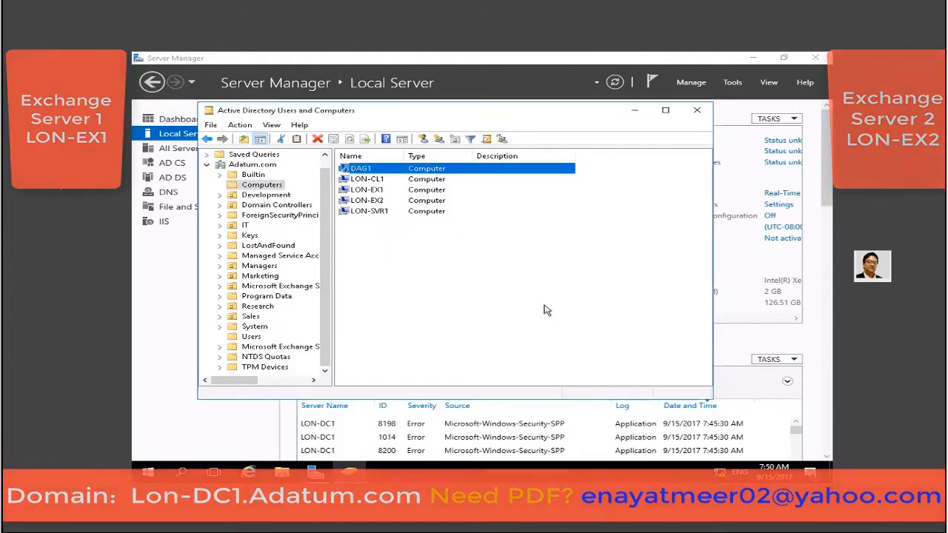
{"action": "left_click", "coordinate": [455, 252]}
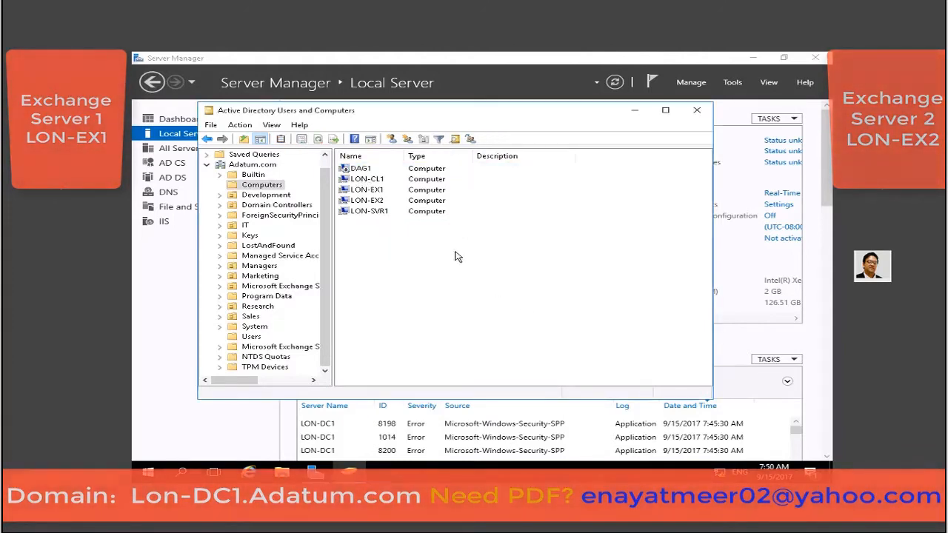
{"action": "left_click", "coordinate": [696, 111]}
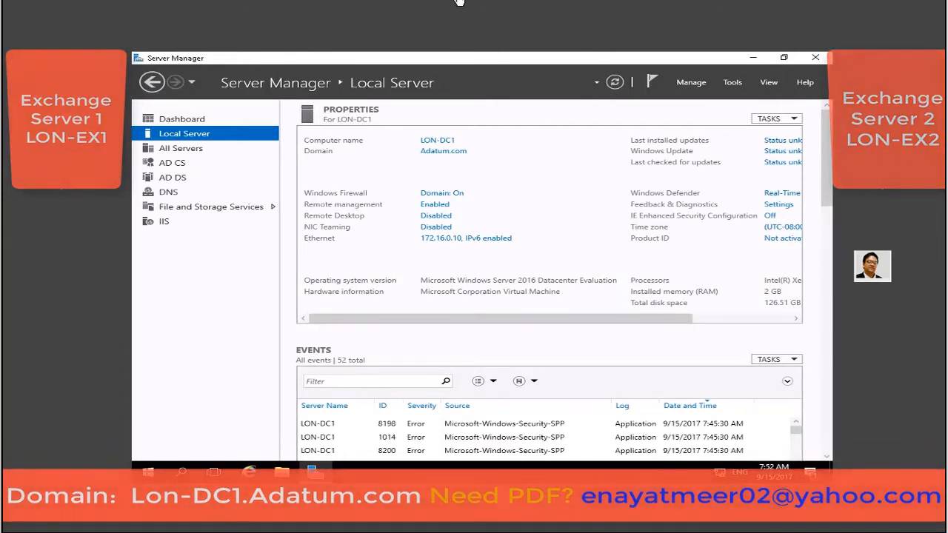
On LON-EX1, launch Internet Explorer maximized and show the address history.
{"action": "left_click", "coordinate": [458, 4]}
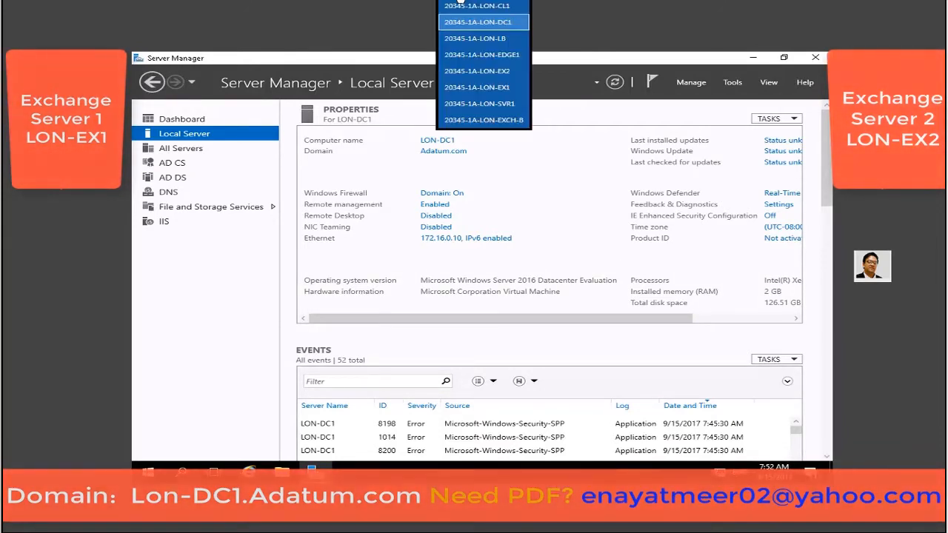
{"action": "left_click", "coordinate": [476, 87]}
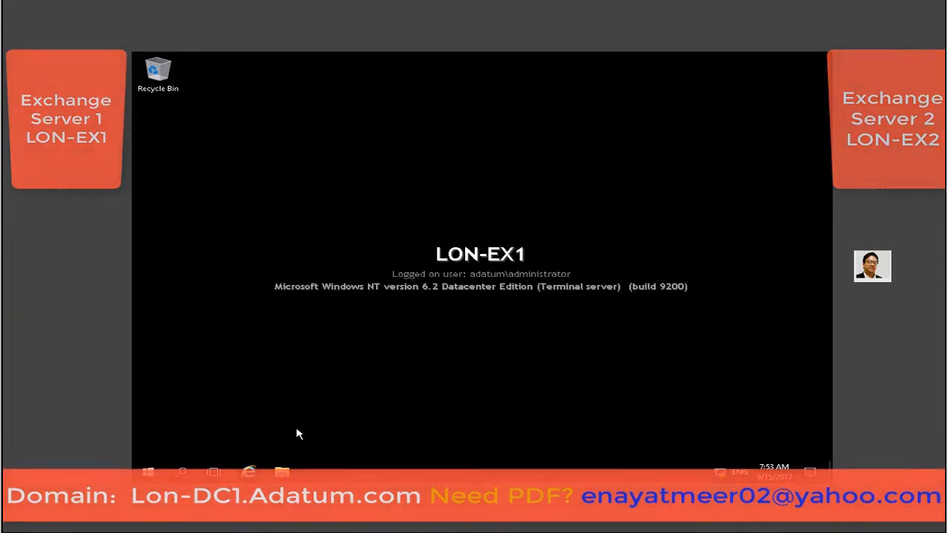
{"action": "left_click", "coordinate": [249, 472]}
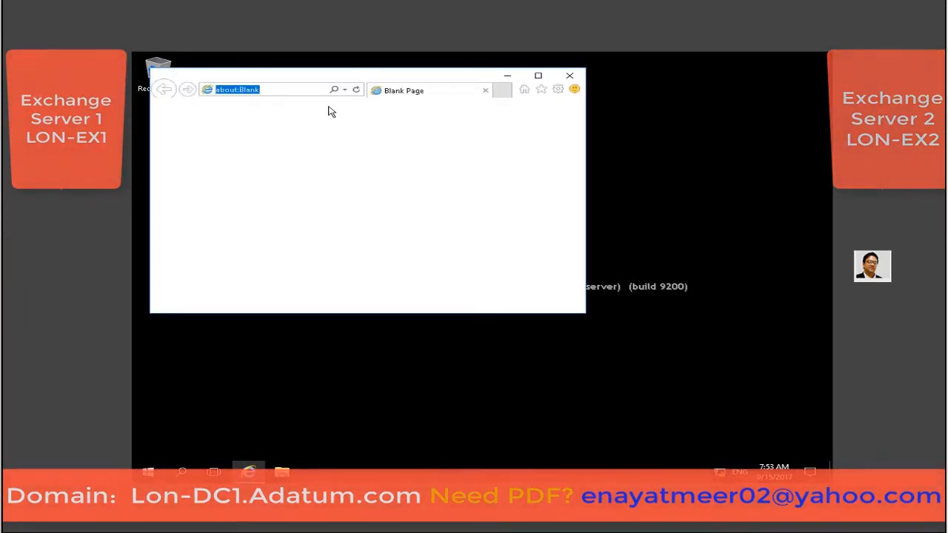
{"action": "left_click", "coordinate": [538, 77]}
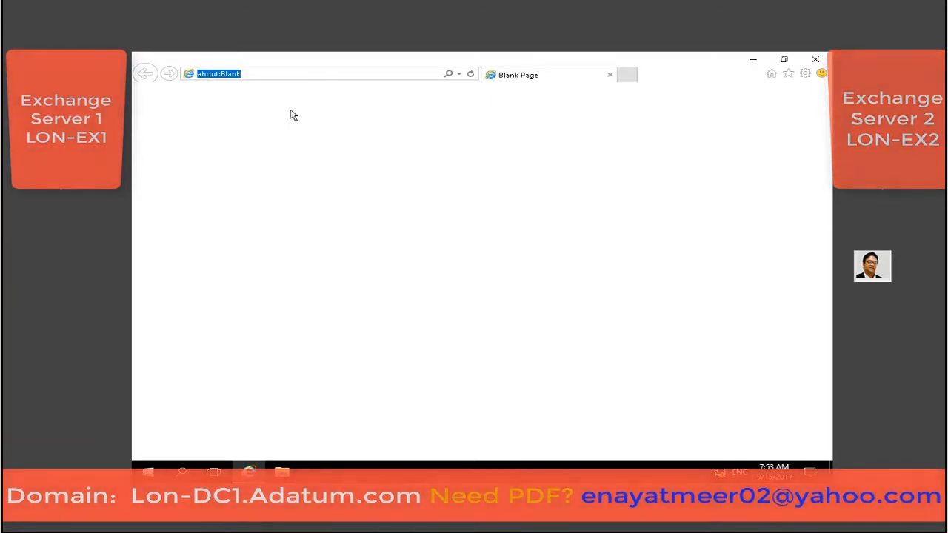
{"action": "left_click", "coordinate": [460, 75]}
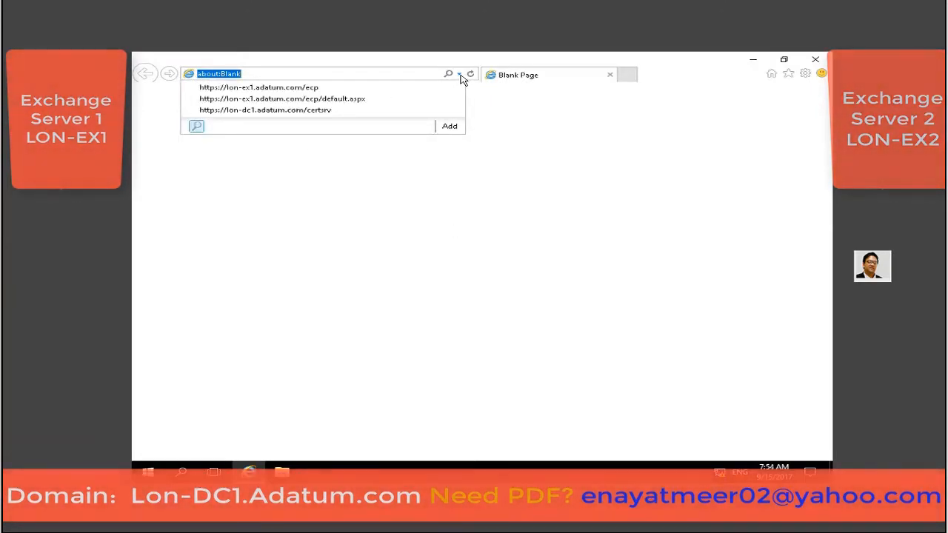
{"action": "left_click", "coordinate": [305, 88]}
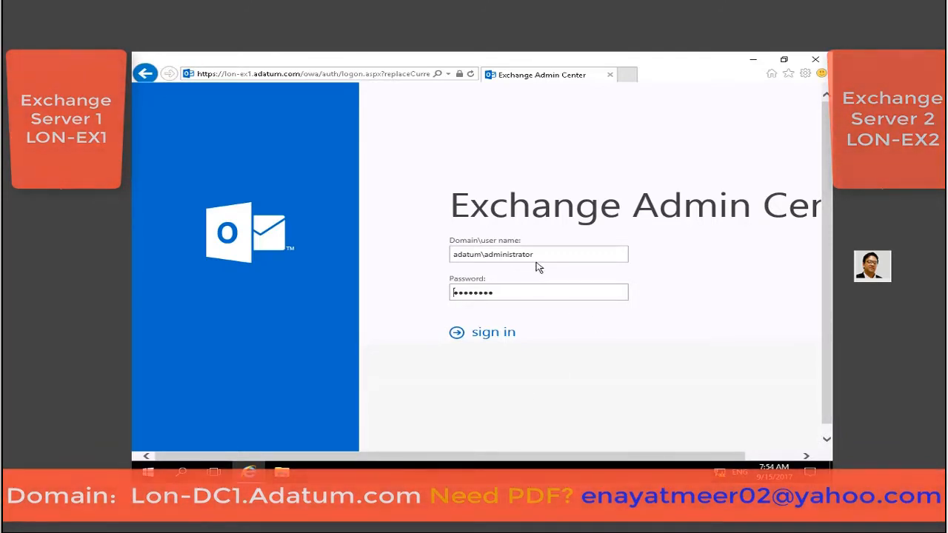
{"action": "left_click", "coordinate": [456, 334]}
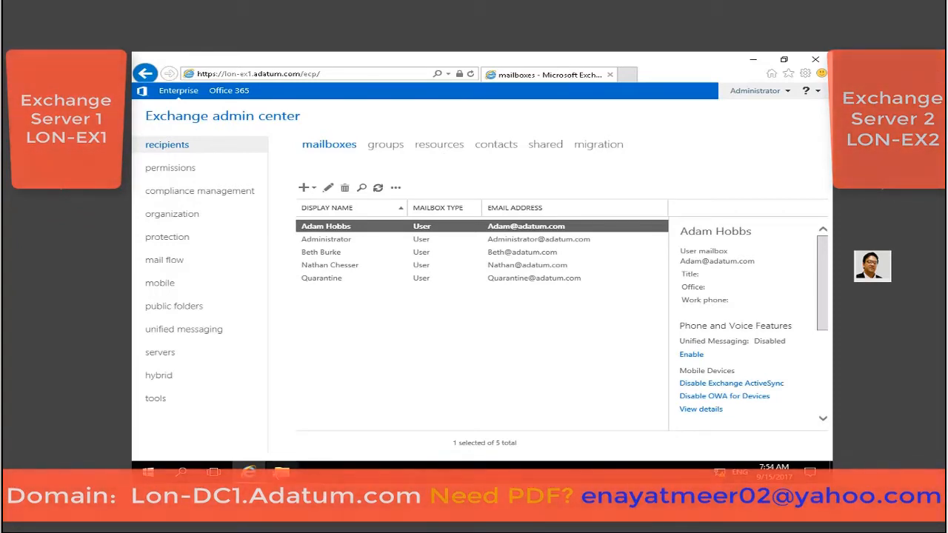
Go to servers > database availability groups and start a new DAG.
{"action": "left_click", "coordinate": [161, 353]}
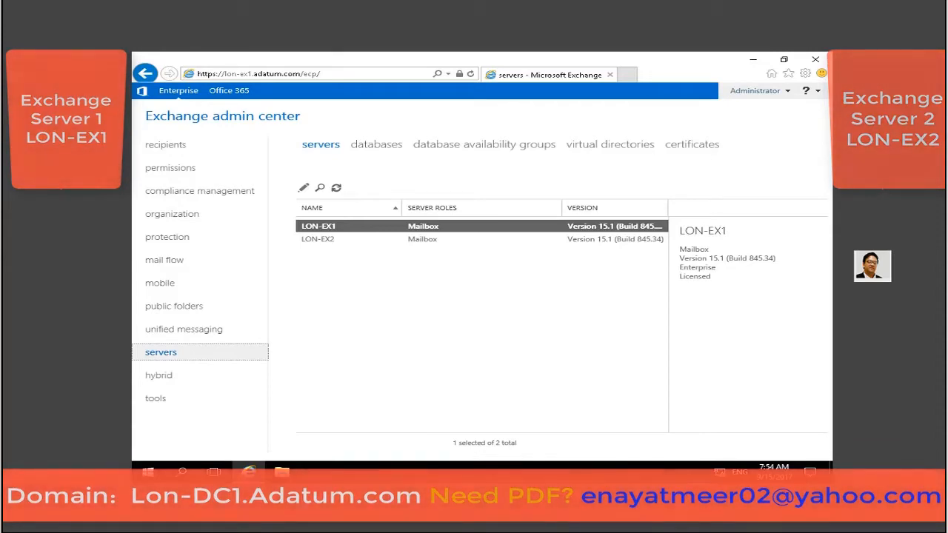
{"action": "left_click", "coordinate": [381, 148]}
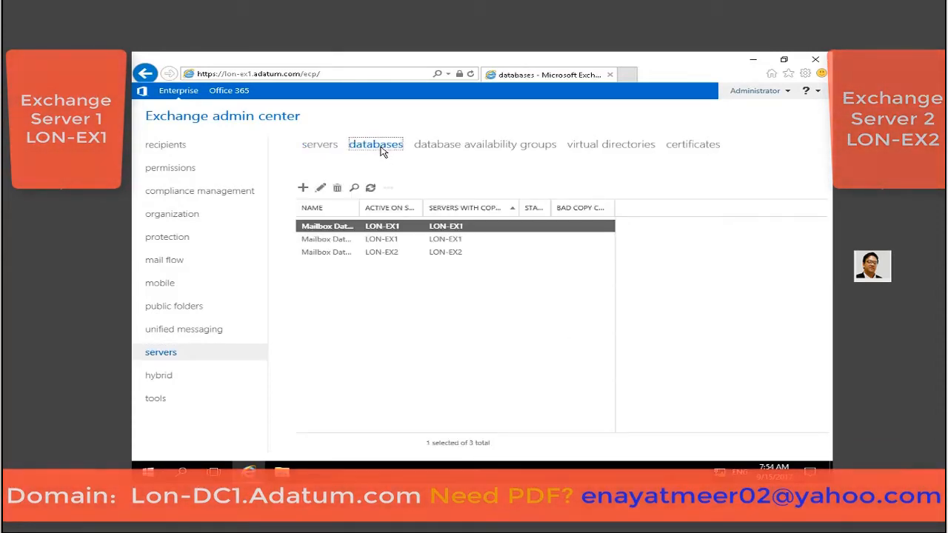
{"action": "left_click", "coordinate": [463, 147]}
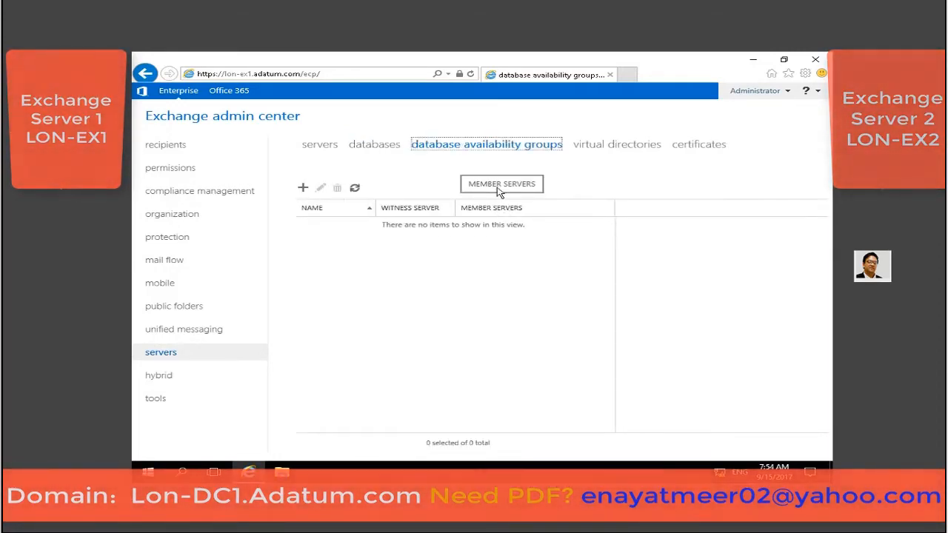
{"action": "left_click", "coordinate": [304, 189]}
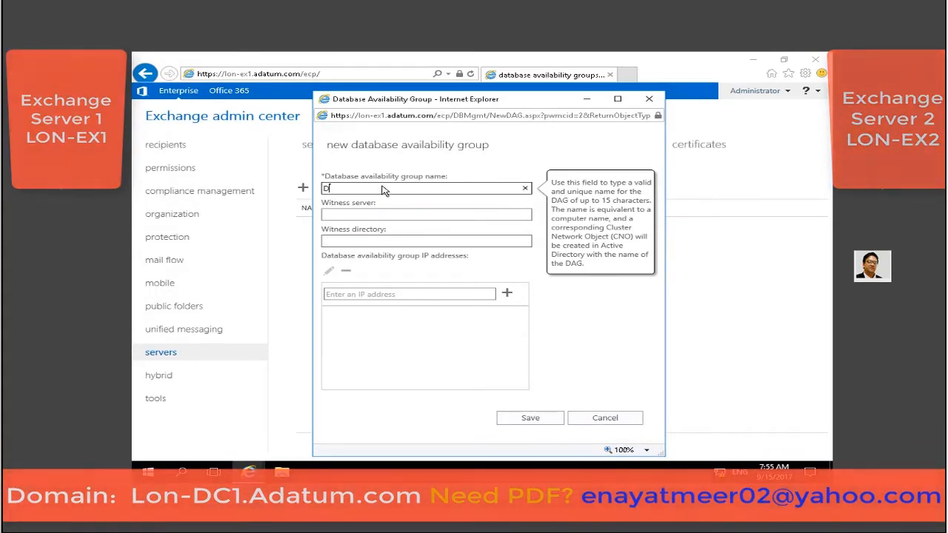
Save new DAG 'DAG1' with witness server LON-DC1, witness directory C:\FSWDAG1, and its IP address.
{"action": "type", "text": "DAG1"}
{"action": "left_click", "coordinate": [385, 216]}
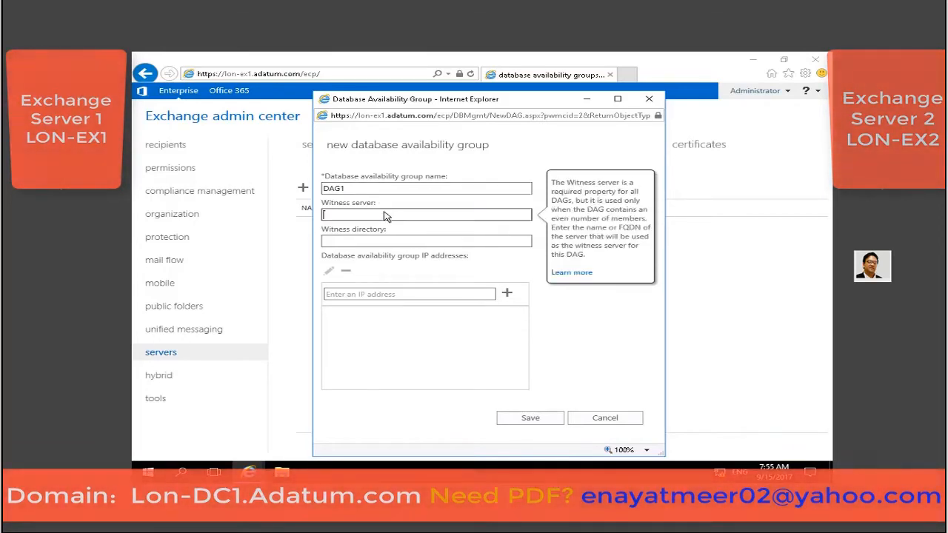
{"action": "type", "text": "LON-DC1"}
{"action": "left_click", "coordinate": [396, 244]}
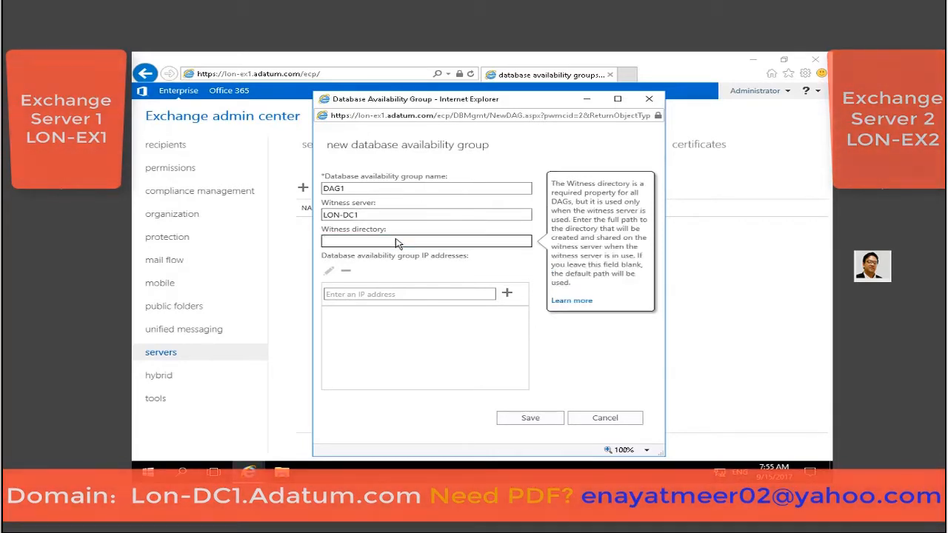
{"action": "type", "text": "C:\\FSWDAG1"}
{"action": "left_click", "coordinate": [378, 301]}
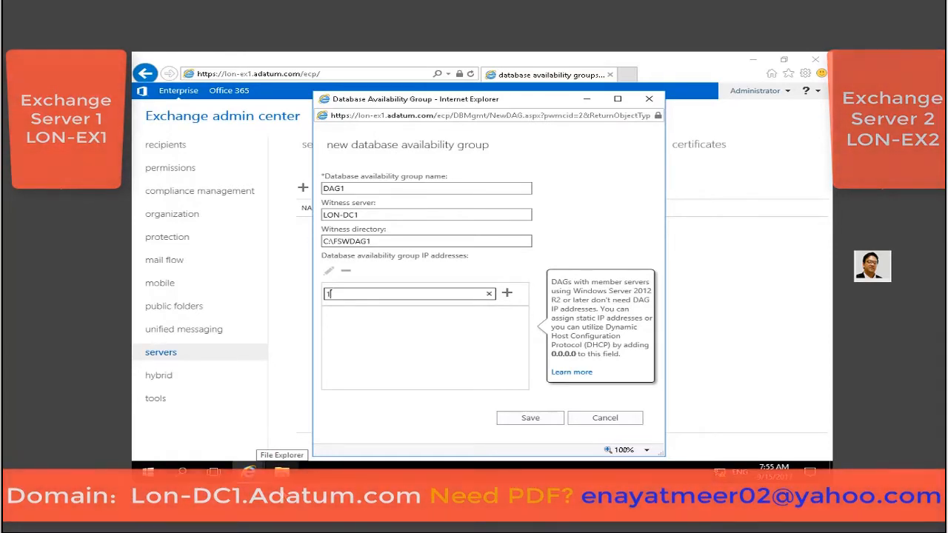
{"action": "type", "text": "72.16"}
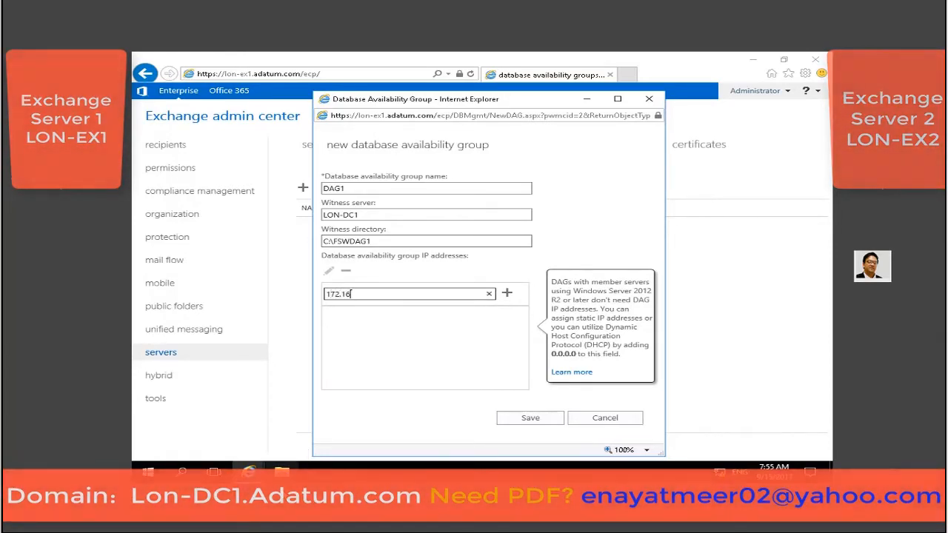
{"action": "type", "text": ".0.33"}
{"action": "left_click", "coordinate": [529, 419]}
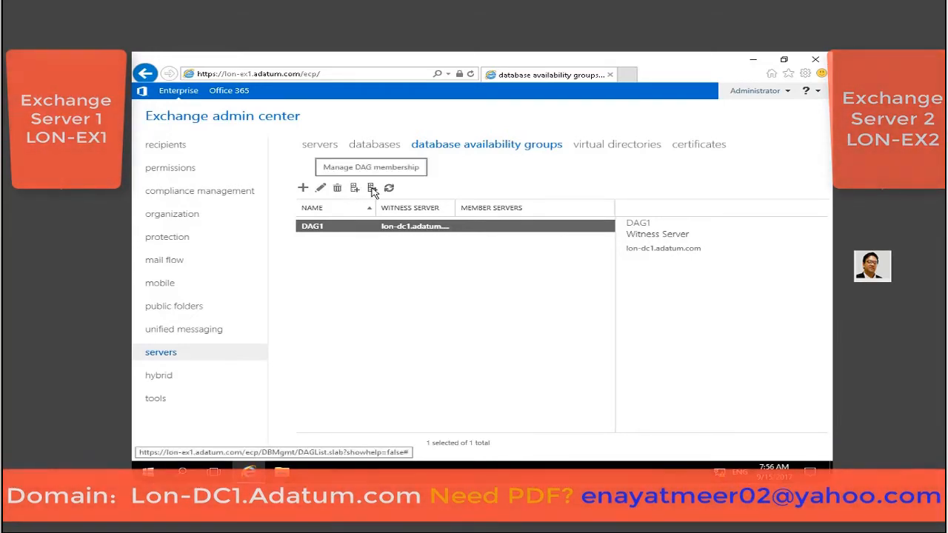
Add LON-EX1 and LON-EX2 to DAG1's member server list.
{"action": "left_click", "coordinate": [371, 188]}
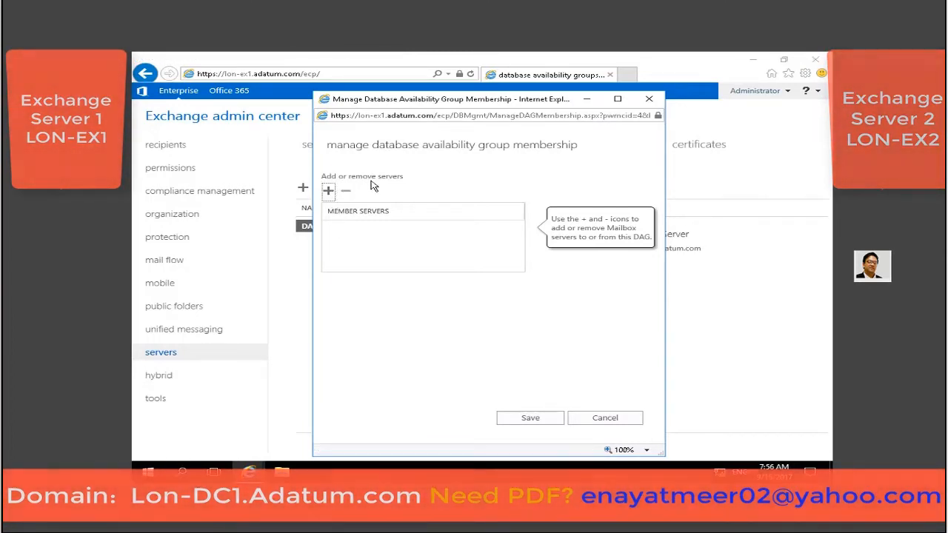
{"action": "left_click", "coordinate": [329, 192]}
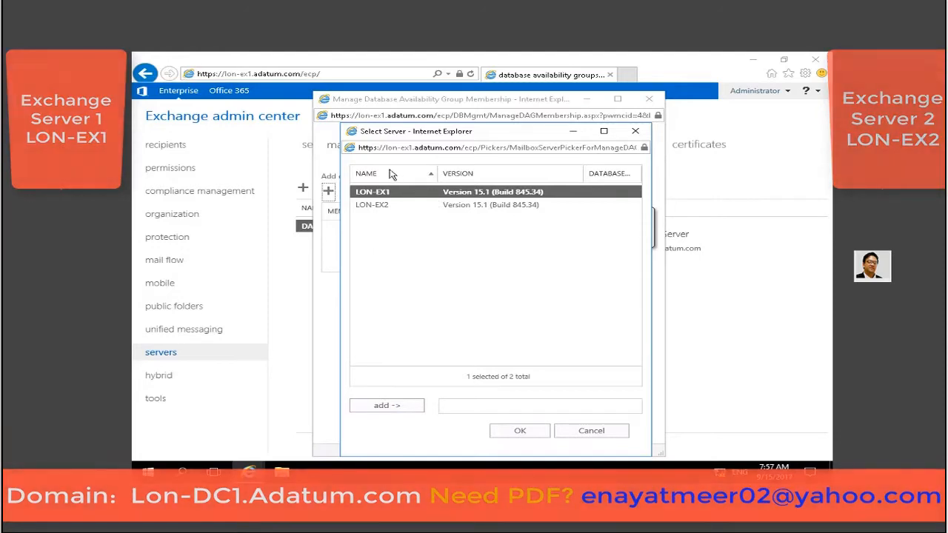
{"action": "left_click", "coordinate": [387, 410]}
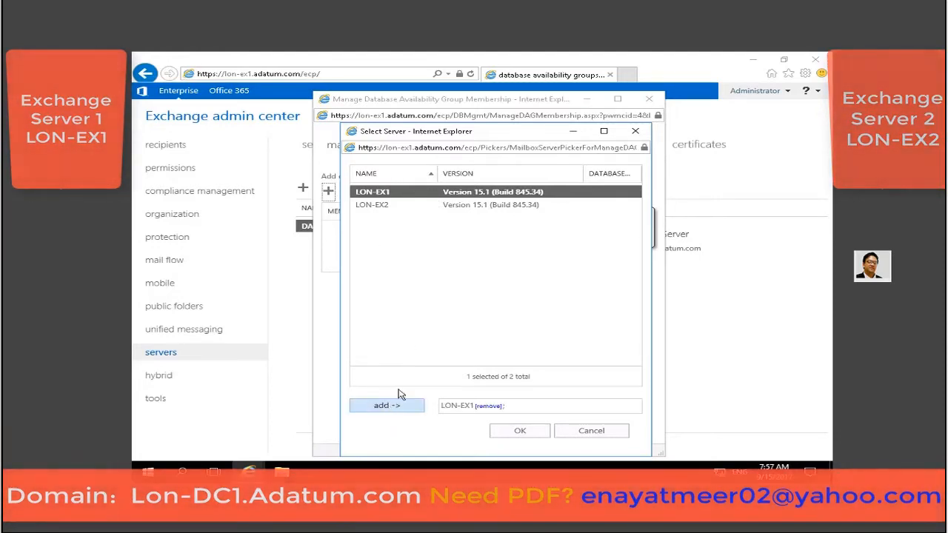
{"action": "left_click", "coordinate": [375, 207]}
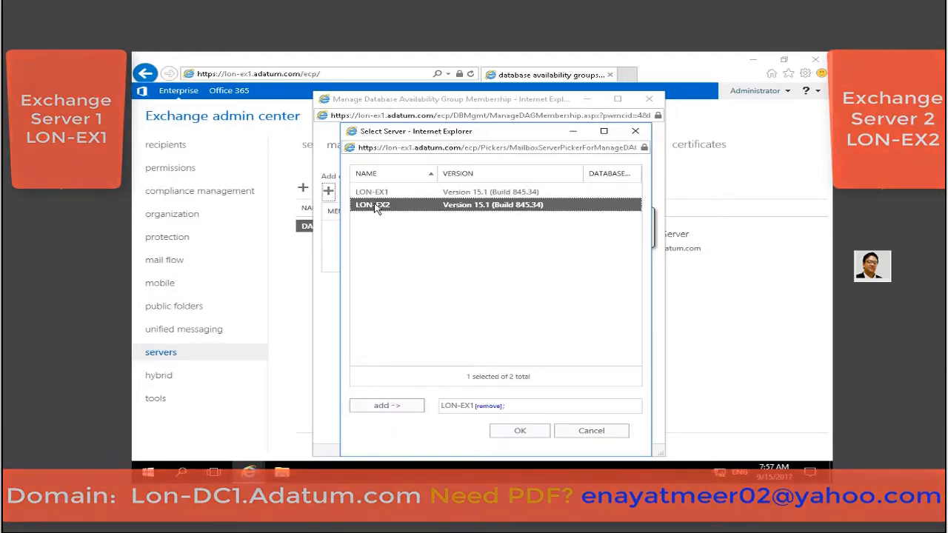
{"action": "left_click", "coordinate": [383, 409]}
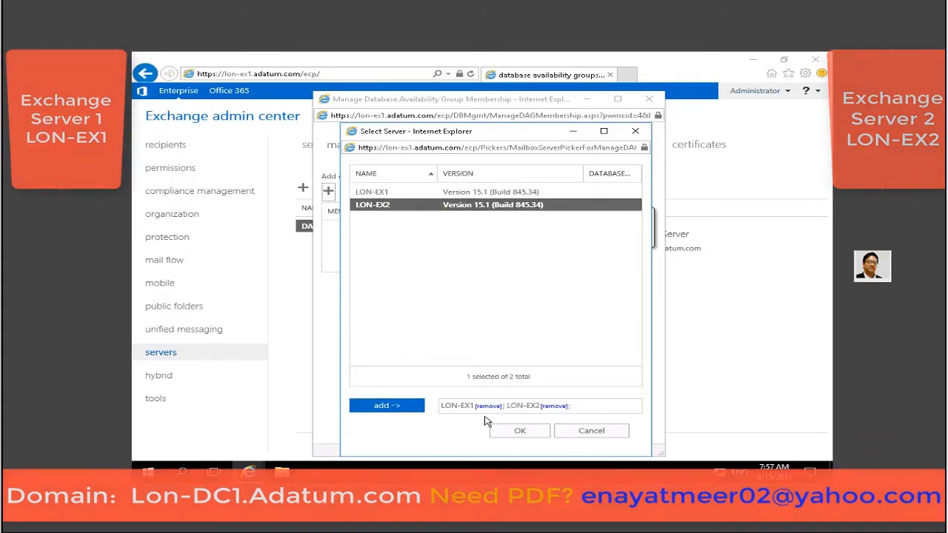
{"action": "left_click", "coordinate": [520, 430]}
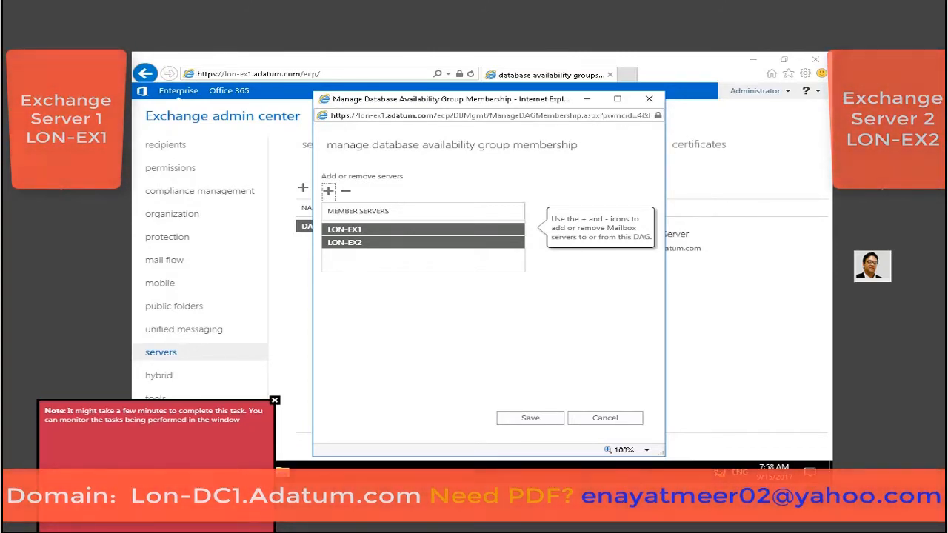
Save DAG1's membership change and dismiss the completion message.
{"action": "left_click", "coordinate": [530, 419]}
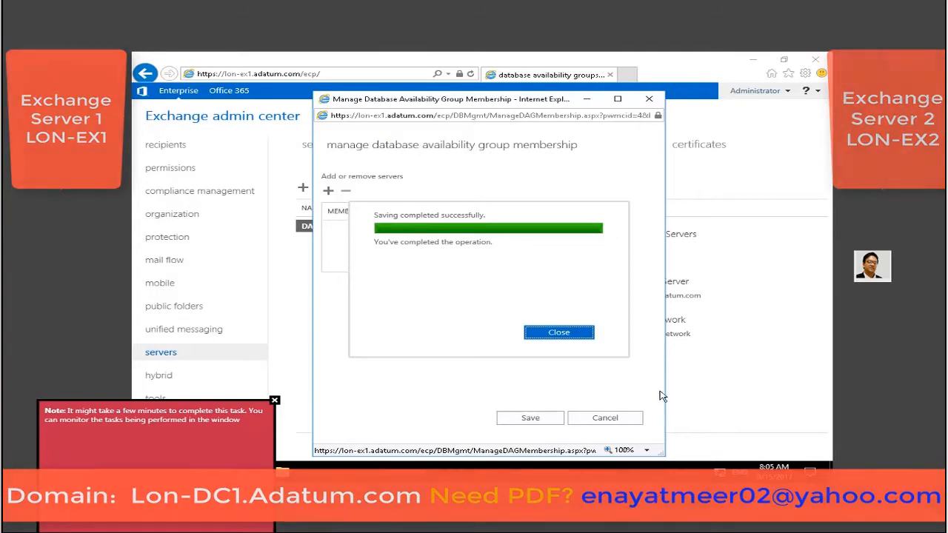
{"action": "left_click", "coordinate": [581, 340]}
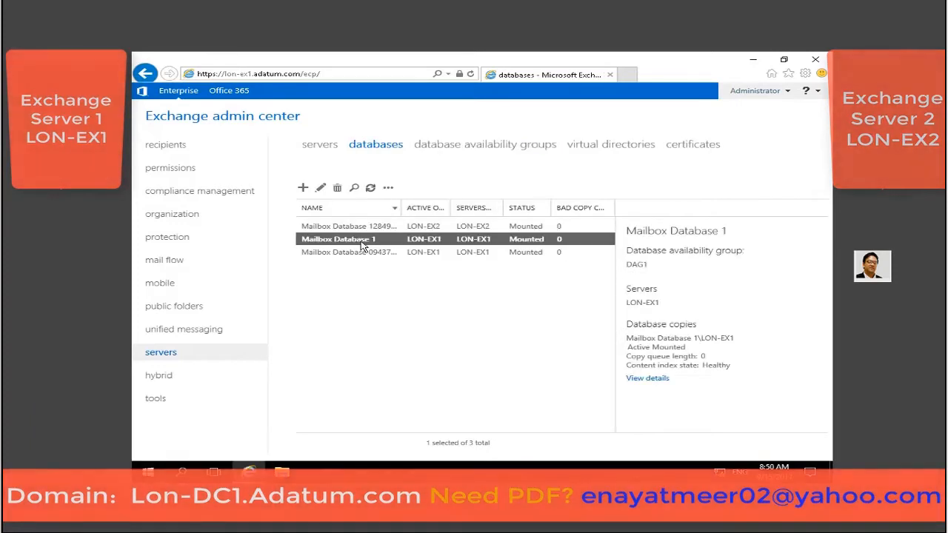
Add a Mailbox Database 1 copy on LON-EX2 with activation preference 2.
{"action": "left_click", "coordinate": [370, 189]}
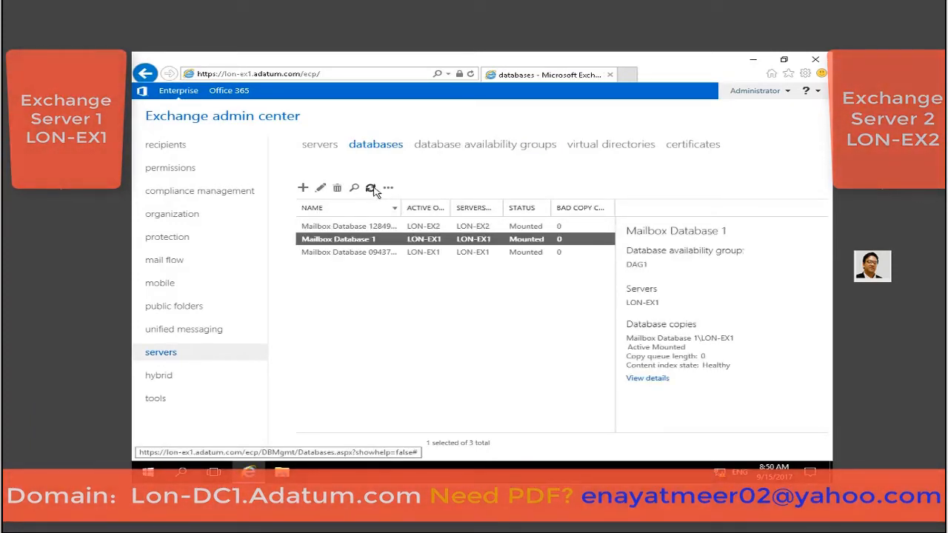
{"action": "left_click", "coordinate": [388, 187]}
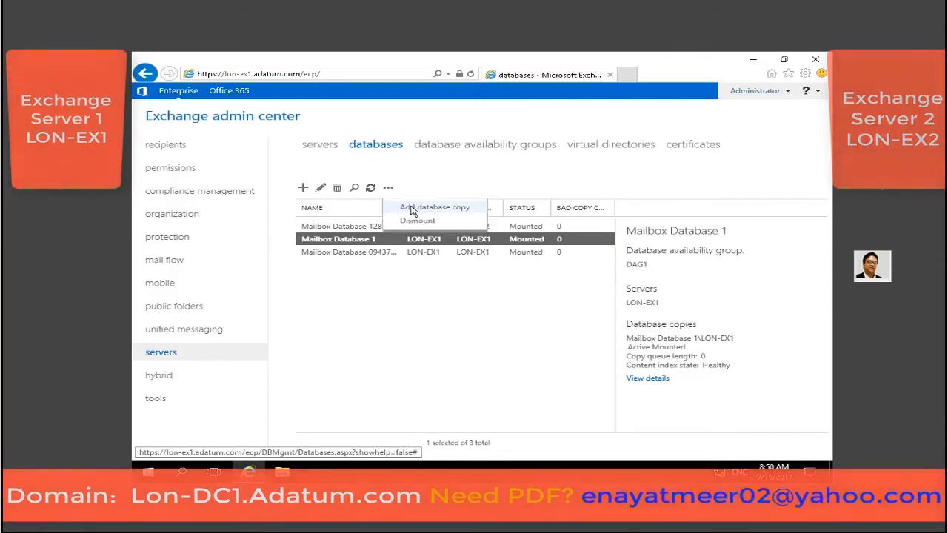
{"action": "left_click", "coordinate": [412, 210]}
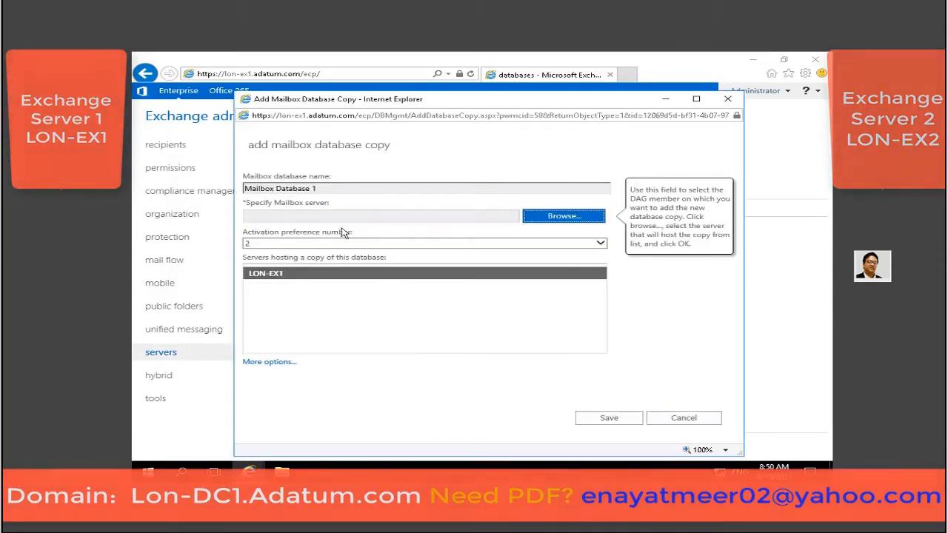
{"action": "left_click", "coordinate": [560, 217]}
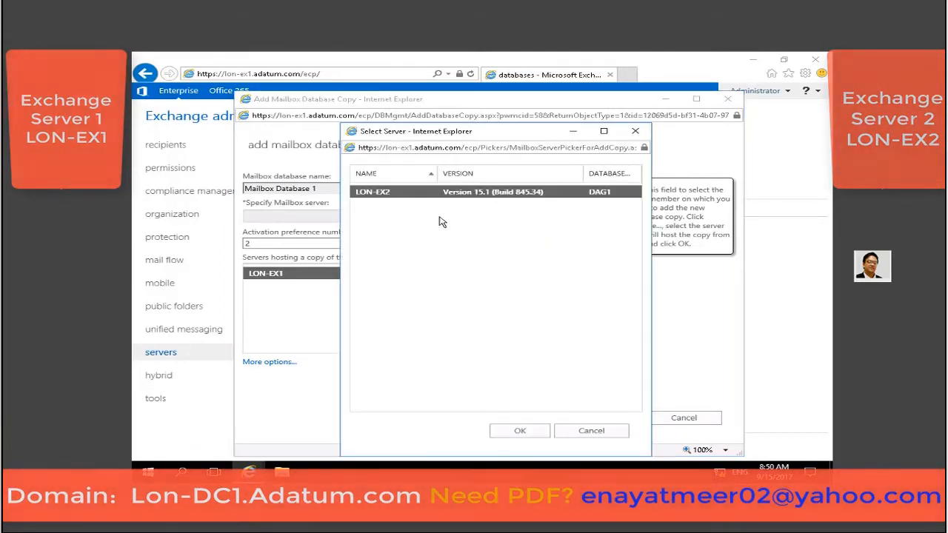
{"action": "left_click", "coordinate": [518, 431]}
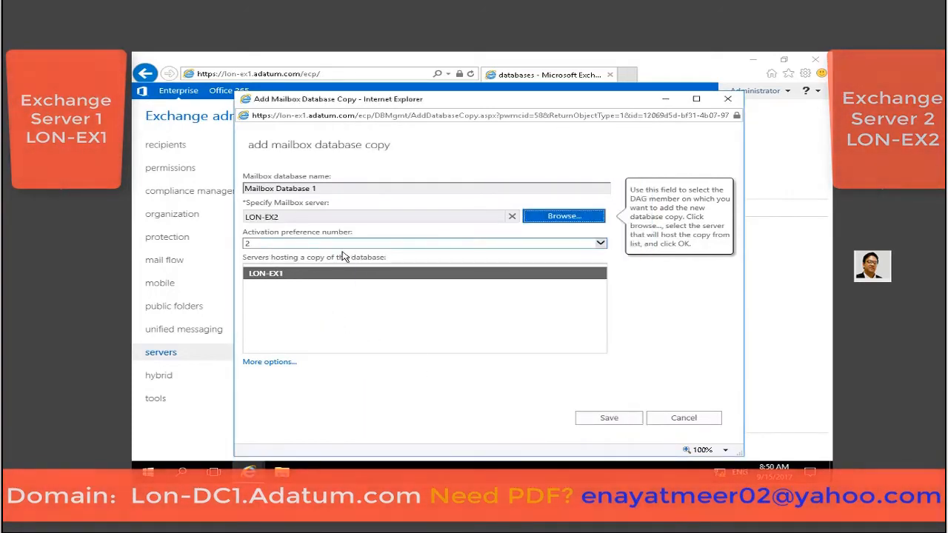
{"action": "left_click", "coordinate": [283, 363]}
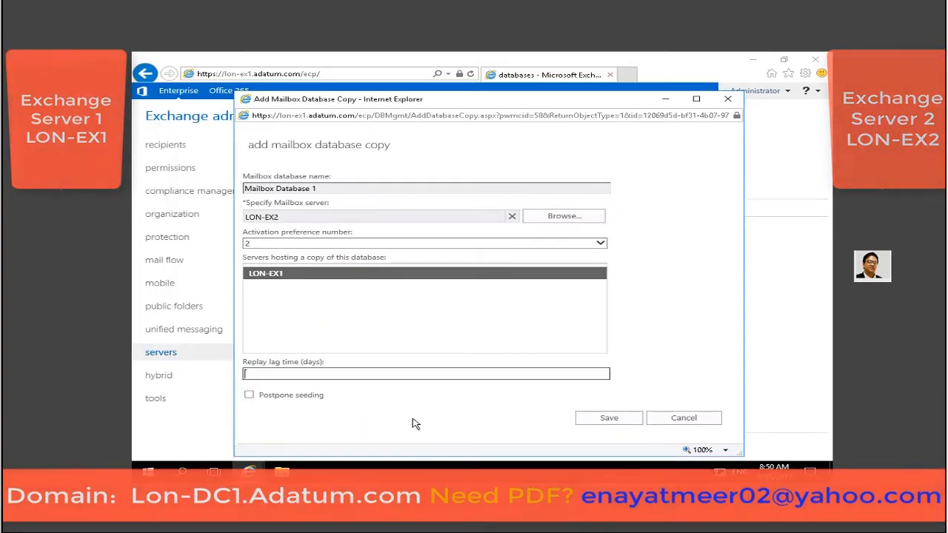
{"action": "left_click", "coordinate": [600, 422]}
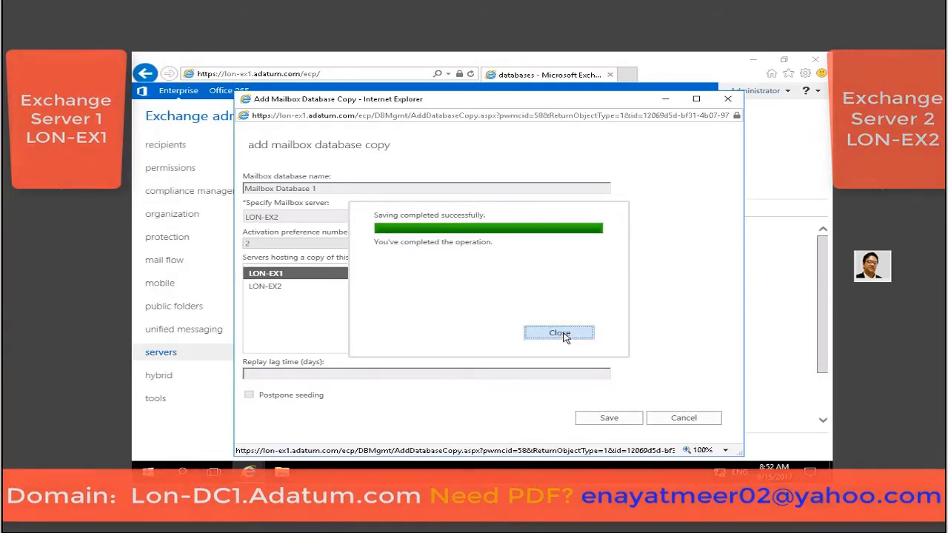
{"action": "left_click", "coordinate": [559, 333]}
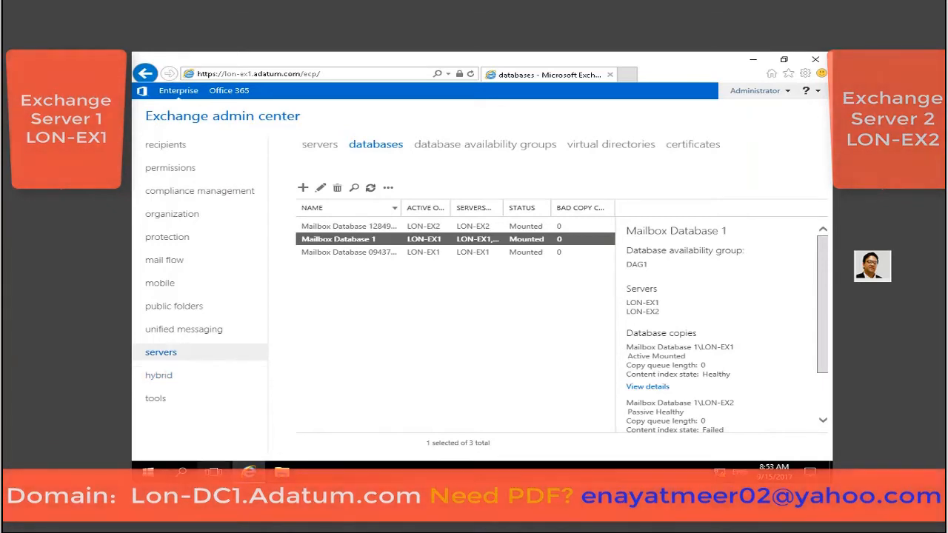
{"action": "left_click_drag", "start_coordinate": [821, 362], "coordinate": [822, 415]}
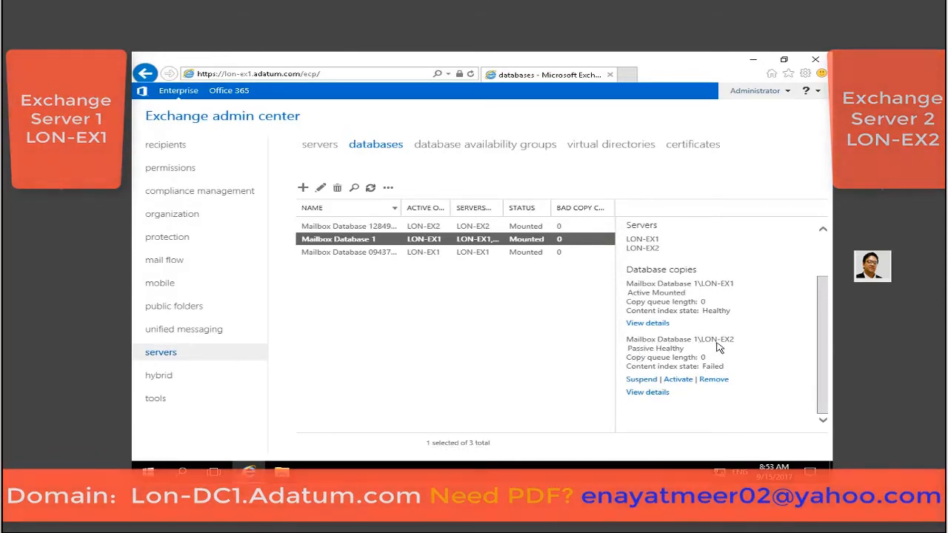
{"action": "left_click", "coordinate": [656, 394]}
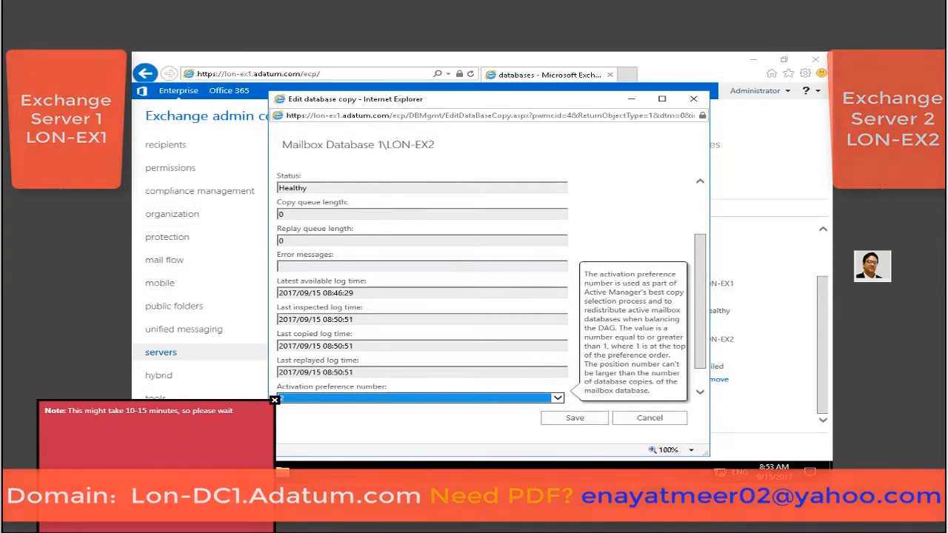
{"action": "left_click", "coordinate": [333, 216]}
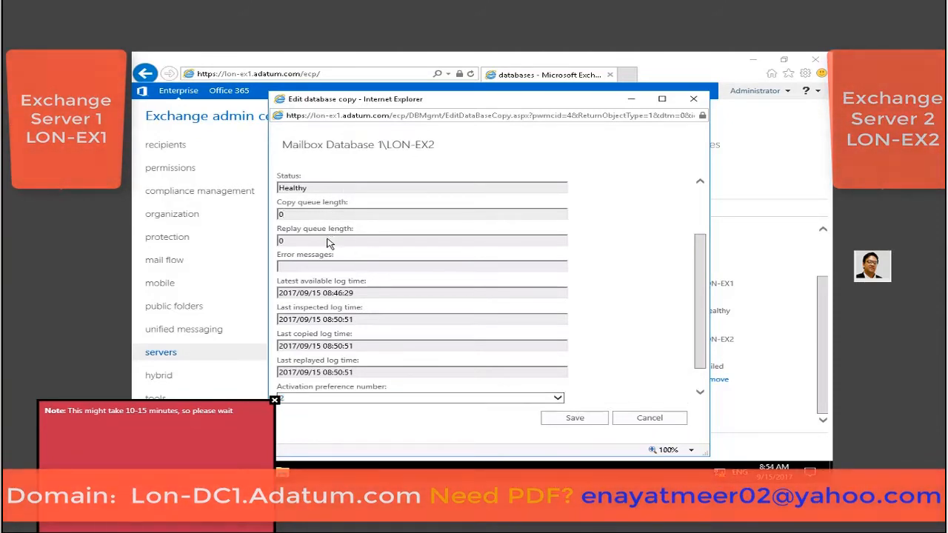
{"action": "left_click", "coordinate": [340, 267]}
{"action": "left_click_drag", "start_coordinate": [320, 191], "coordinate": [248, 195]}
{"action": "left_click_drag", "start_coordinate": [703, 281], "coordinate": [701, 214]}
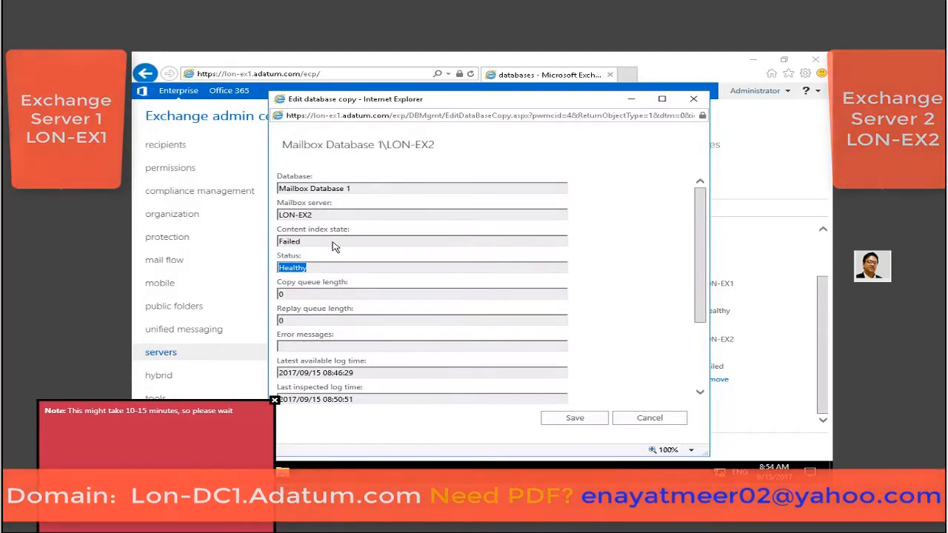
{"action": "left_click_drag", "start_coordinate": [329, 247], "coordinate": [239, 253]}
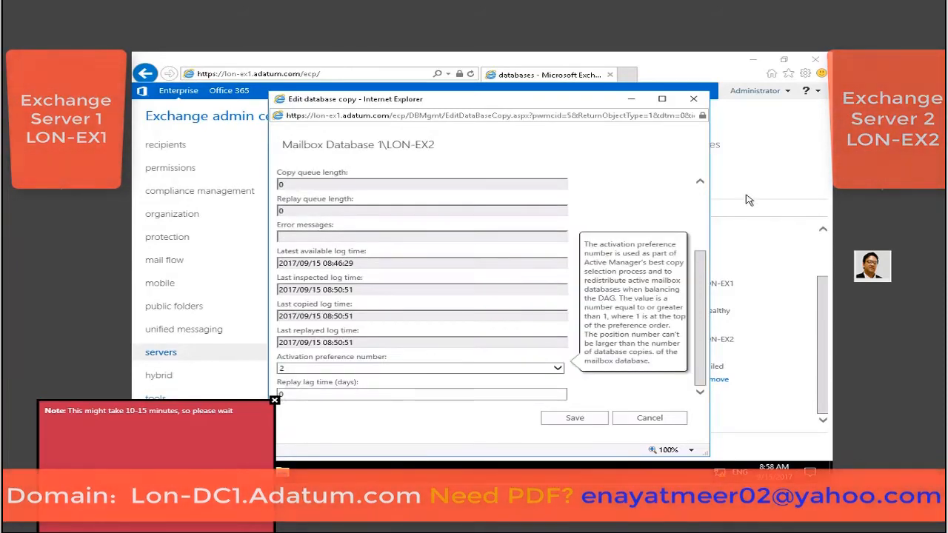
{"action": "left_click", "coordinate": [699, 104]}
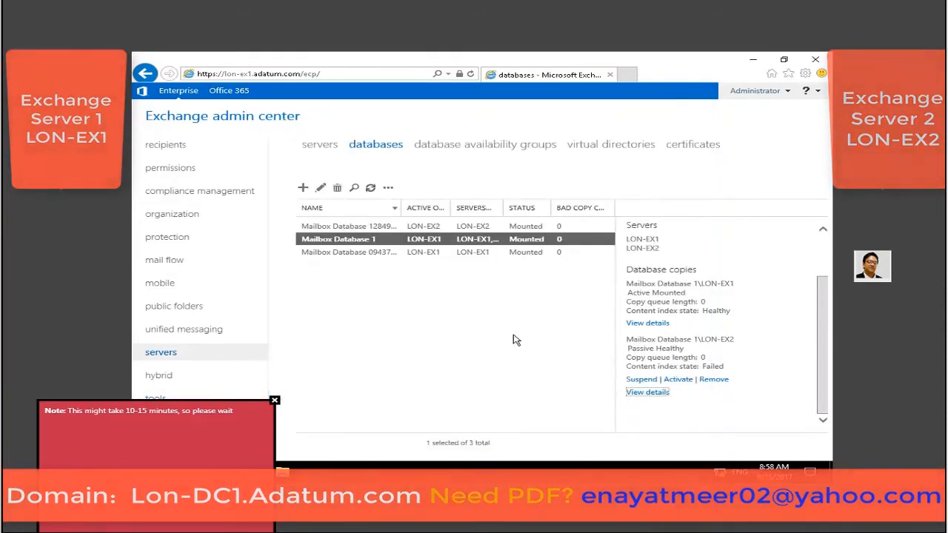
Refresh the database list and verify the LON-EX2 copy's content index state is Healthy.
{"action": "left_click", "coordinate": [371, 189]}
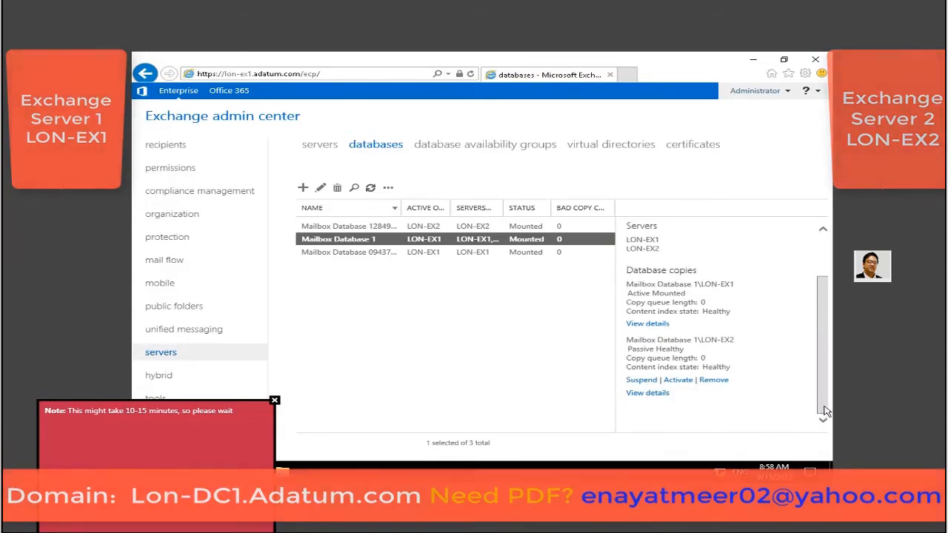
{"action": "left_click", "coordinate": [651, 393]}
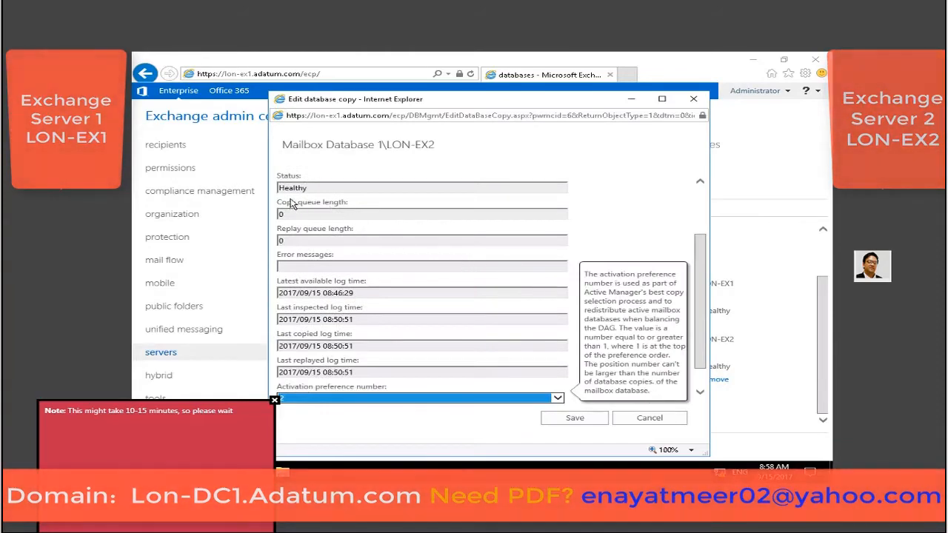
{"action": "left_click_drag", "start_coordinate": [703, 255], "coordinate": [704, 186]}
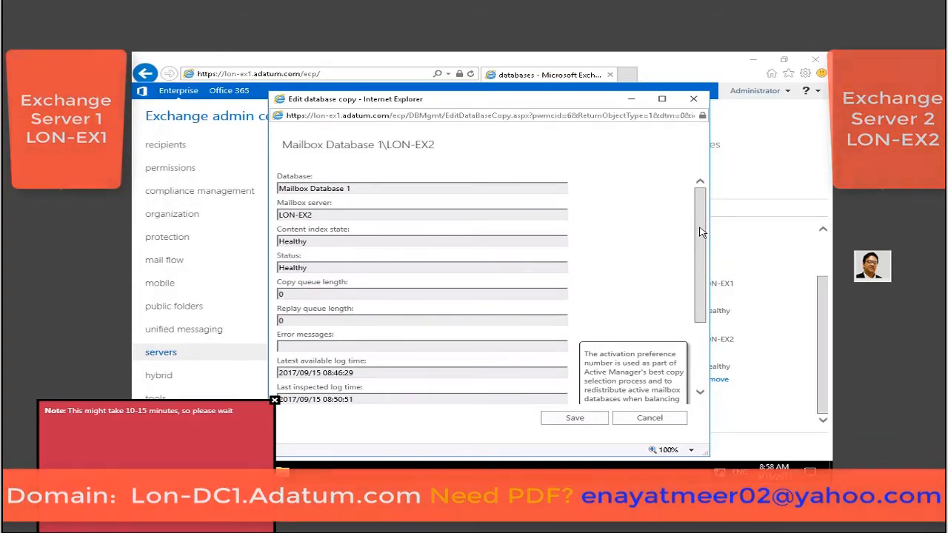
{"action": "scroll", "coordinate": [704, 246], "scroll_direction": "down", "scroll_amount": 1}
{"action": "left_click_drag", "start_coordinate": [703, 246], "coordinate": [710, 302]}
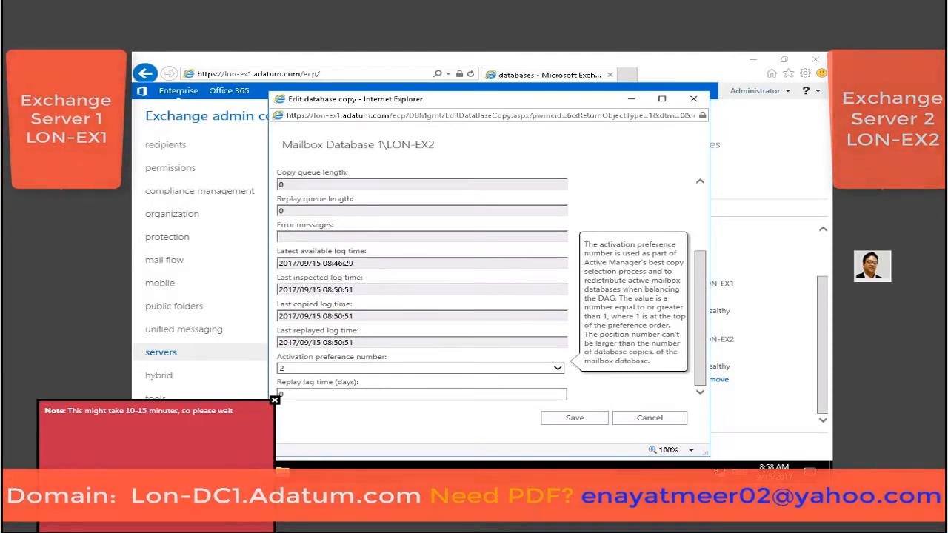
{"action": "left_click", "coordinate": [653, 423]}
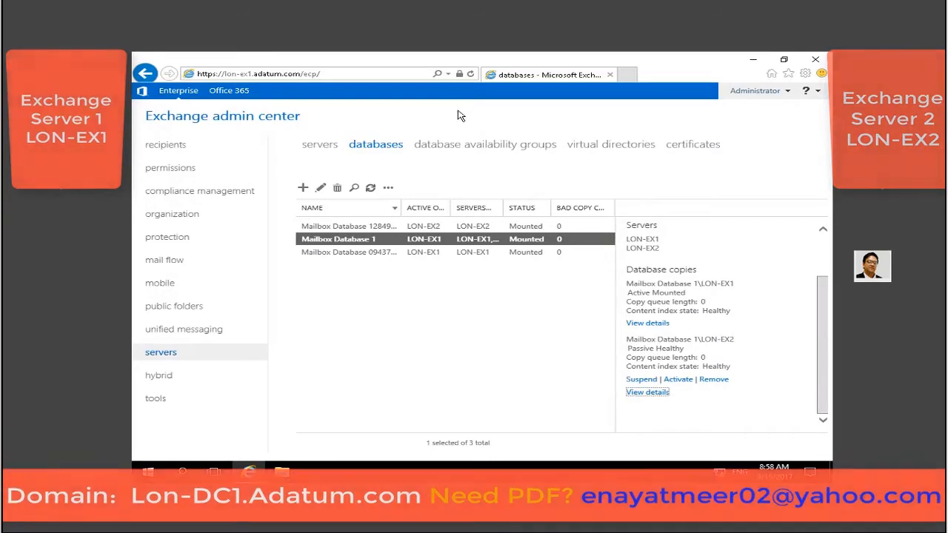
{"action": "left_click", "coordinate": [470, 1]}
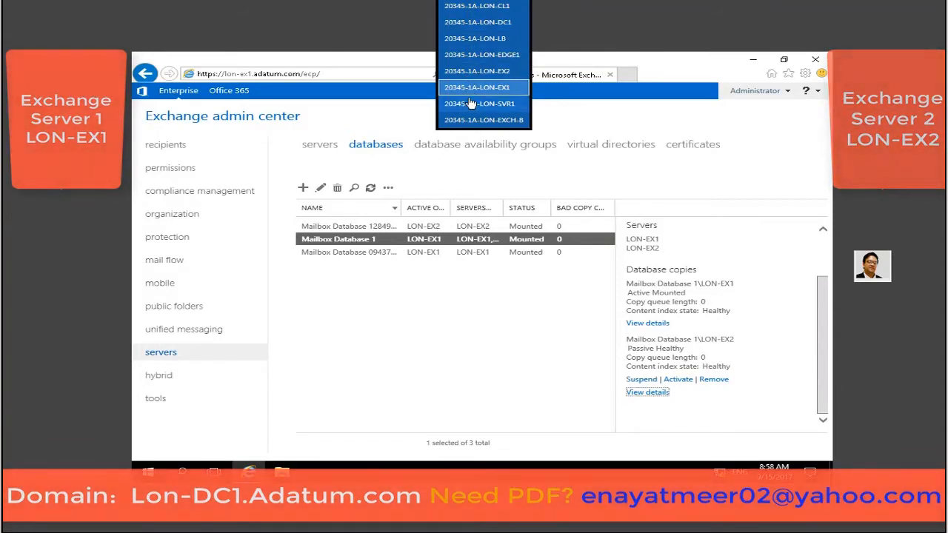
Switch to LON-EX2 and launch the Exchange Management Shell.
{"action": "left_click", "coordinate": [477, 71]}
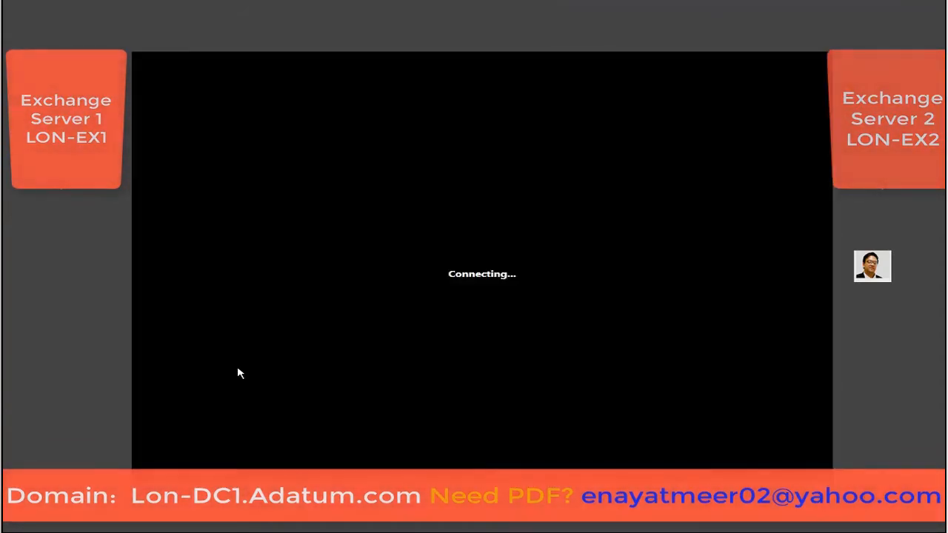
{"action": "key", "text": "super"}
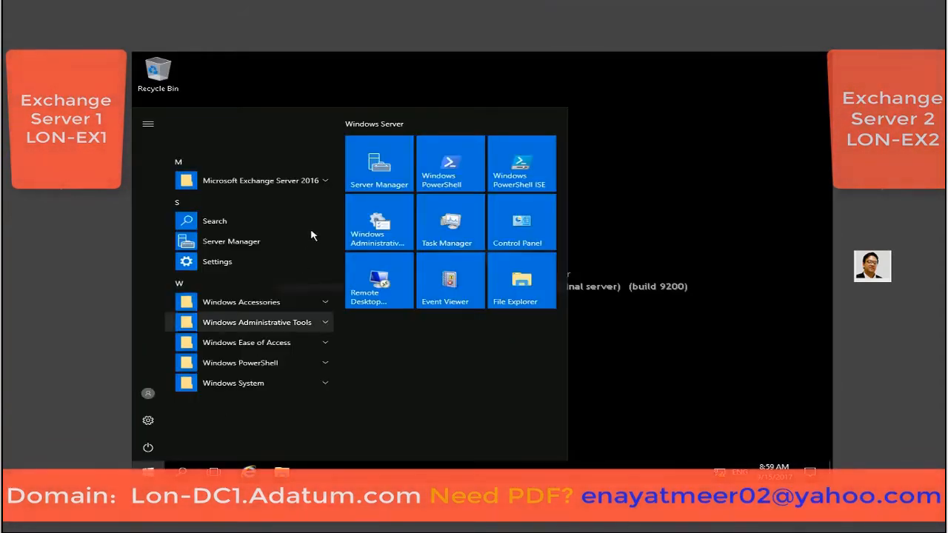
{"action": "left_click", "coordinate": [323, 182]}
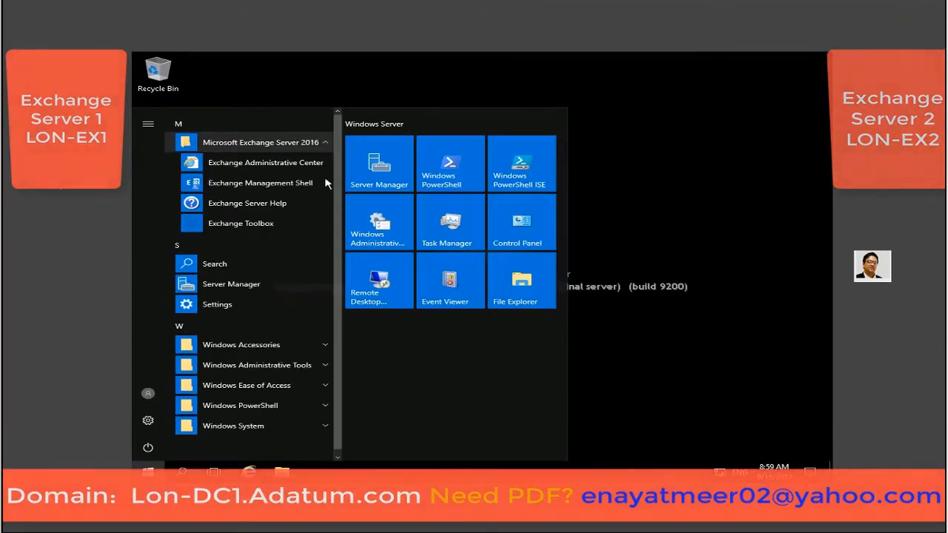
{"action": "left_click", "coordinate": [288, 185]}
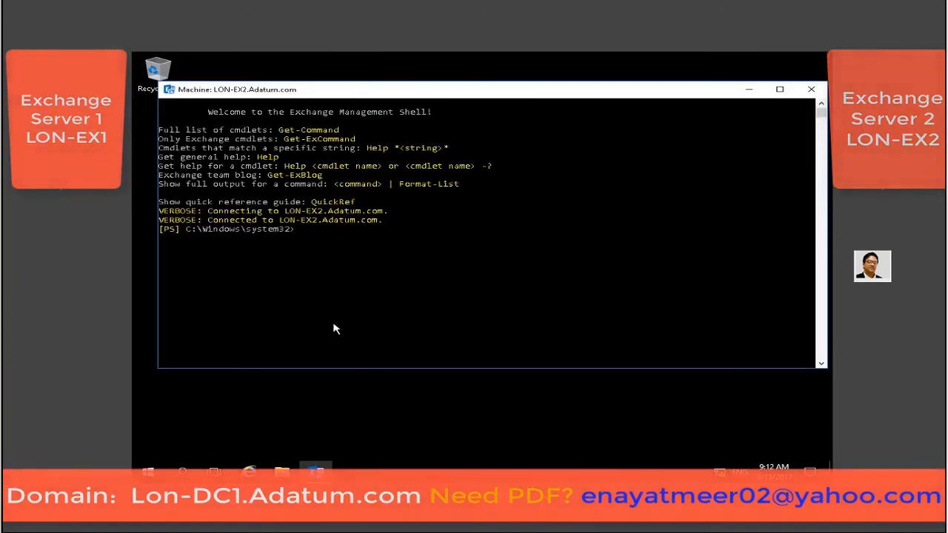
{"action": "left_click", "coordinate": [346, 311]}
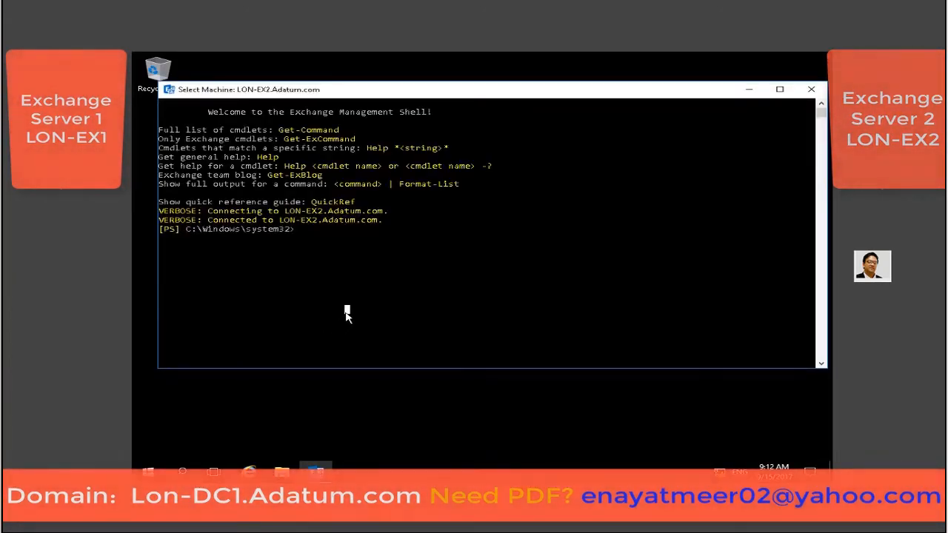
Run Test-ReplicationHealth and review the failed DatabaseRedundancy and DatabaseAvailability checks.
{"action": "type", "text": "Test"}
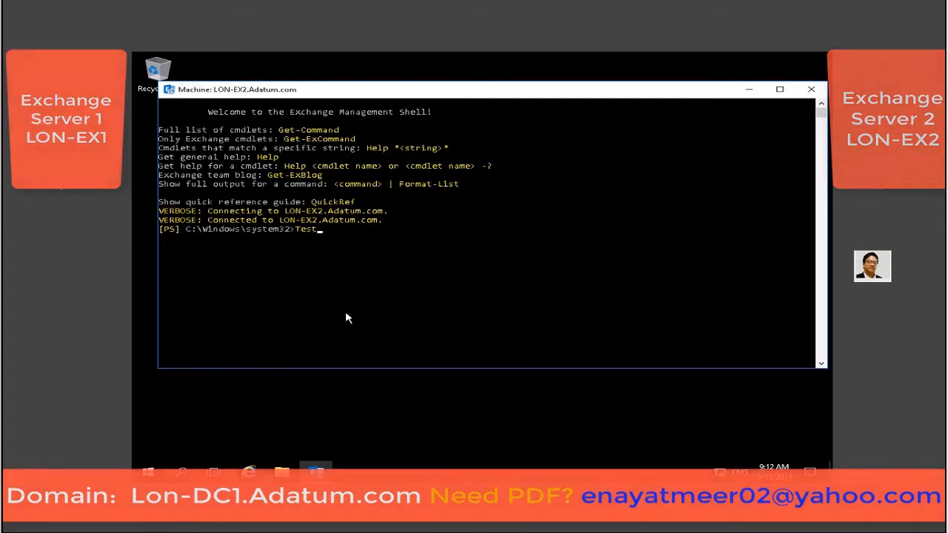
{"action": "type", "text": "-ReplicationHealth"}
{"action": "key", "text": "Return"}
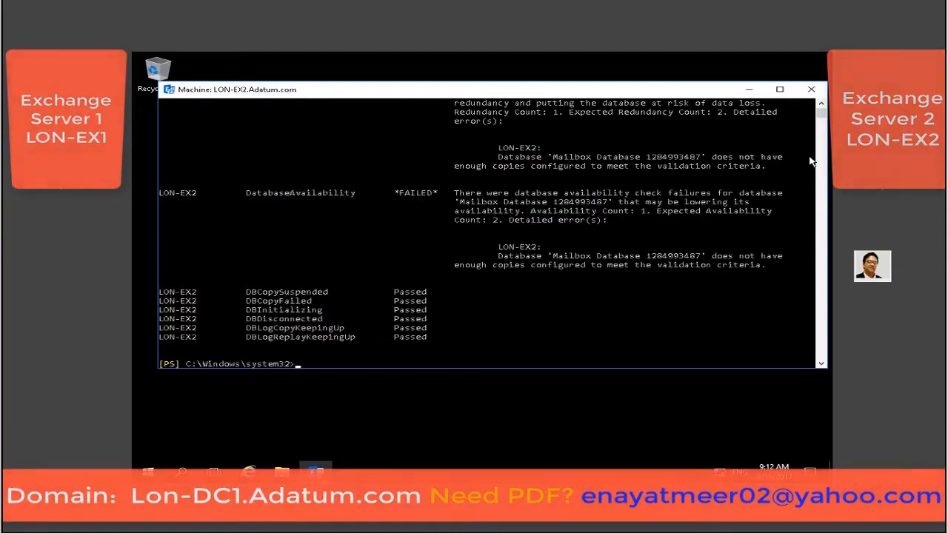
{"action": "left_click", "coordinate": [779, 89]}
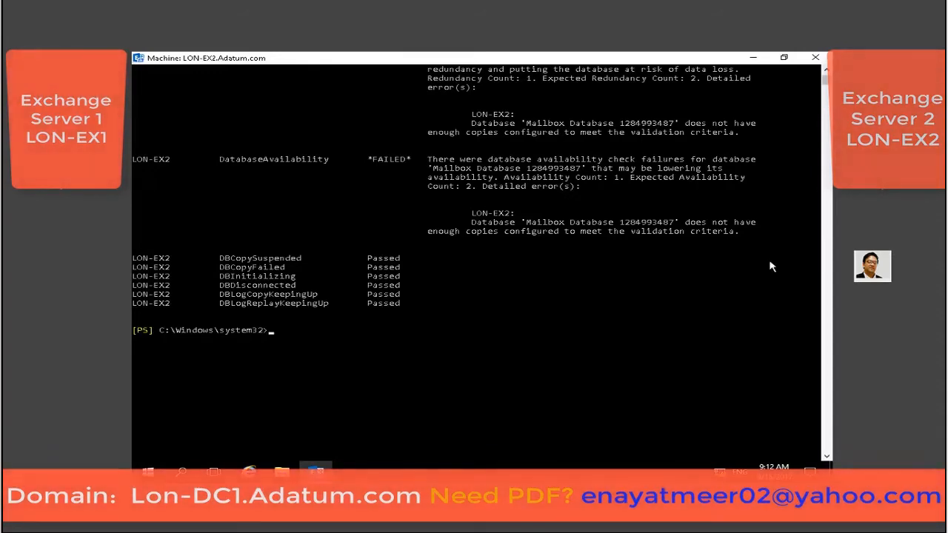
{"action": "scroll", "coordinate": [627, 274], "scroll_direction": "up", "scroll_amount": 10}
{"action": "scroll", "coordinate": [626, 274], "scroll_direction": "up", "scroll_amount": 1}
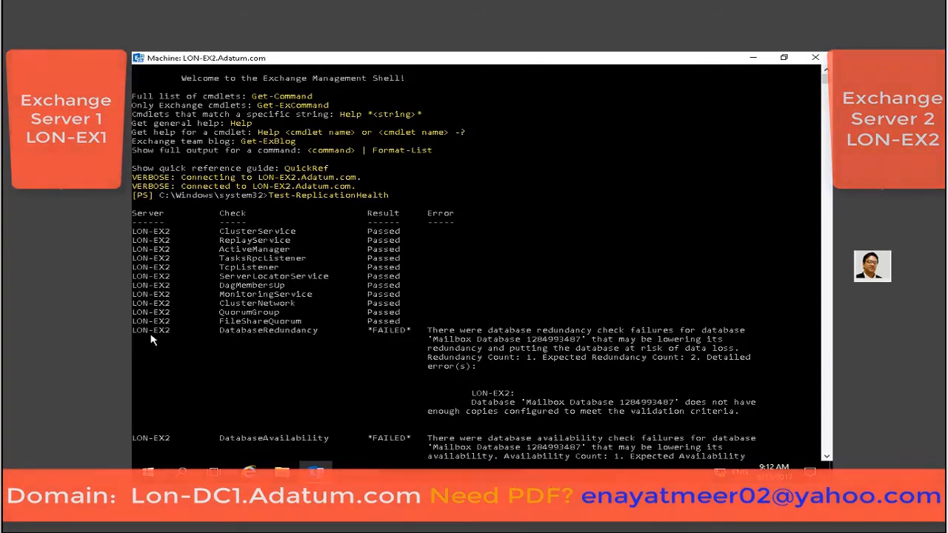
{"action": "scroll", "coordinate": [326, 342], "scroll_direction": "down", "scroll_amount": 3}
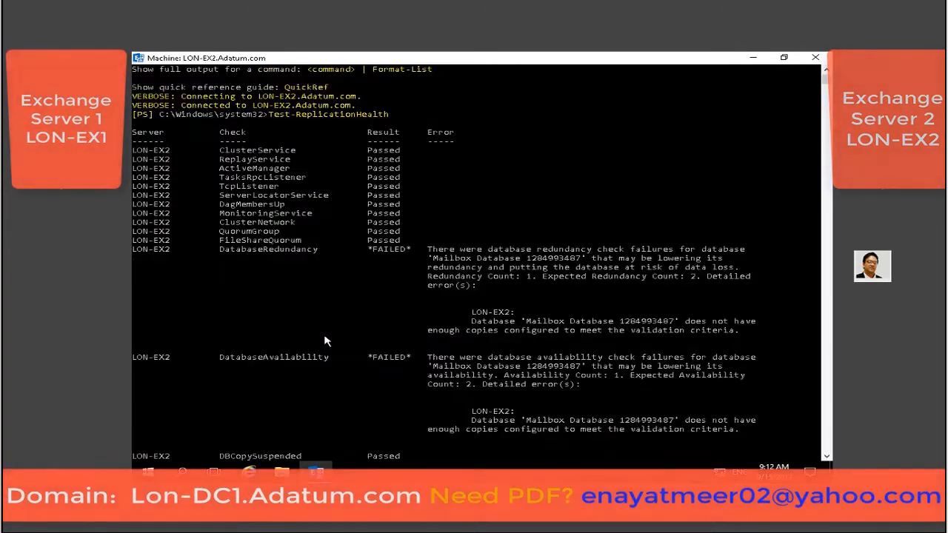
{"action": "scroll", "coordinate": [326, 342], "scroll_direction": "down", "scroll_amount": 3}
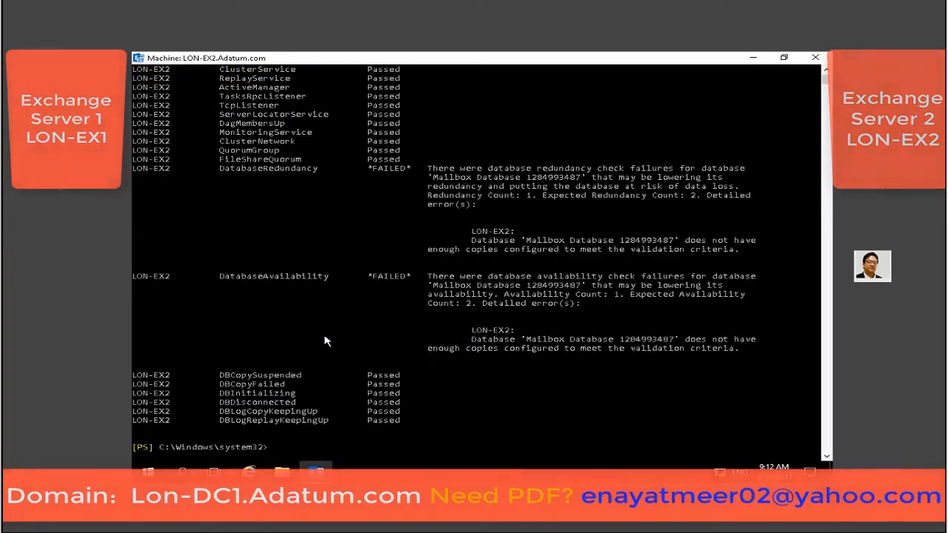
{"action": "scroll", "coordinate": [326, 341], "scroll_direction": "down", "scroll_amount": 1}
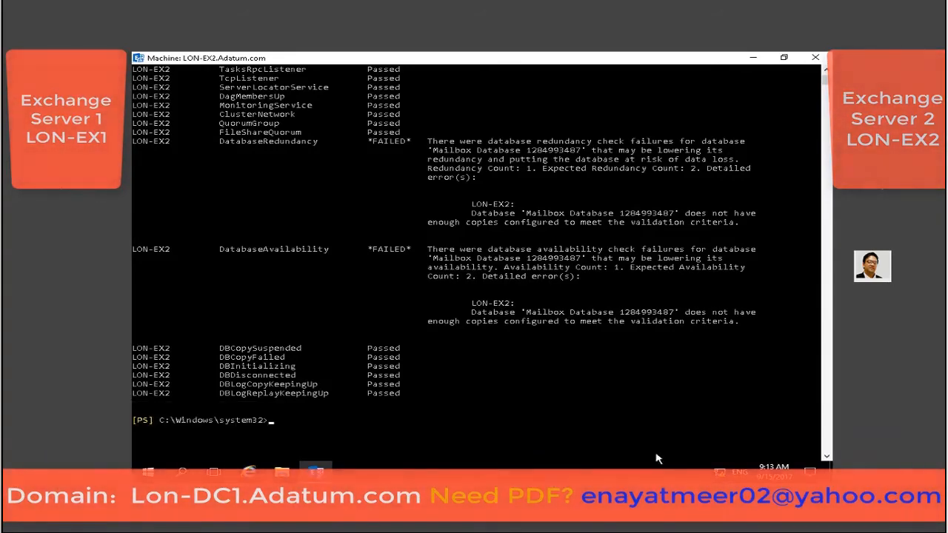
Run Get-MailboxDatabaseCopyStatus to confirm the LON-EX2 copy of Mailbox Database 1 is Healthy.
{"action": "type", "text": "Get-MailboxDatabasecopyStatus"}
{"action": "key", "text": "Return"}
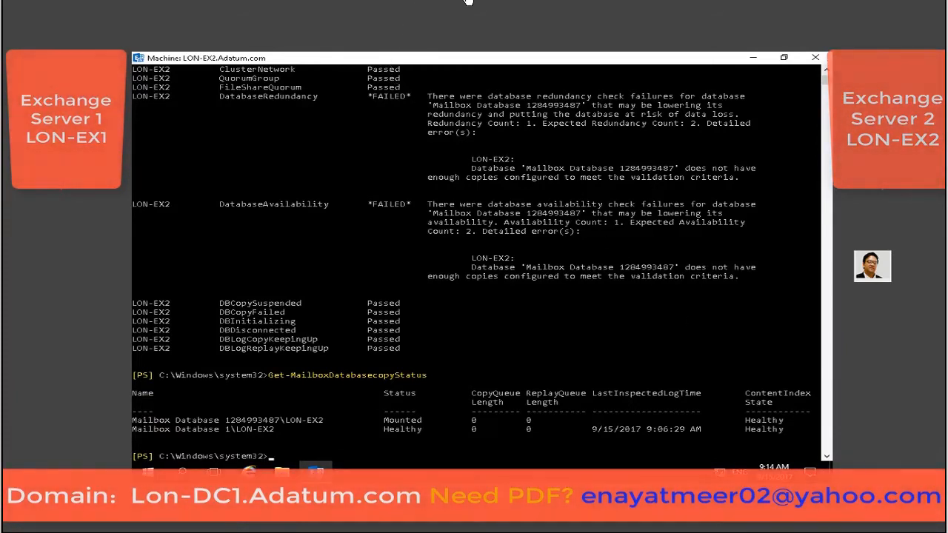
Minimize the shell on LON-EX2 and switch to the 20345-1A-LON-EX1 machine.
{"action": "left_click", "coordinate": [752, 57]}
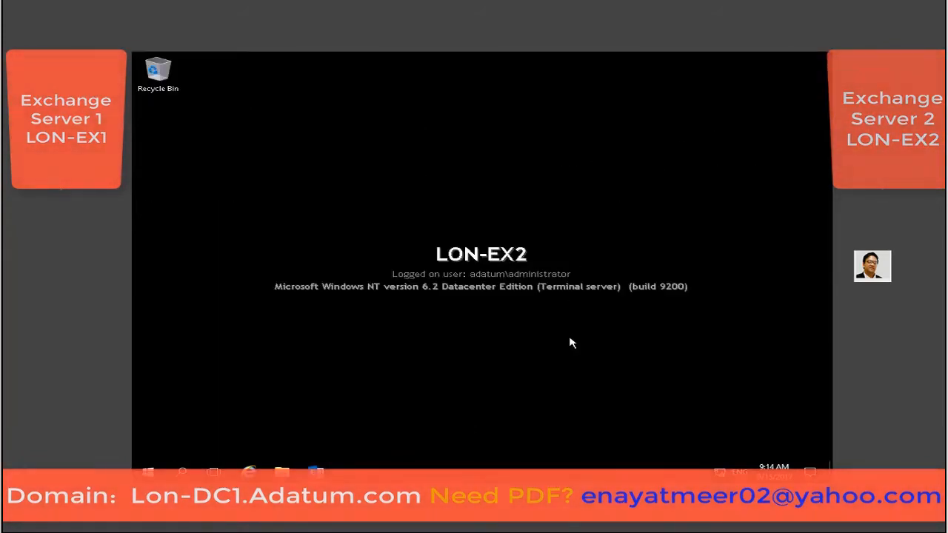
{"action": "left_click", "coordinate": [461, 1]}
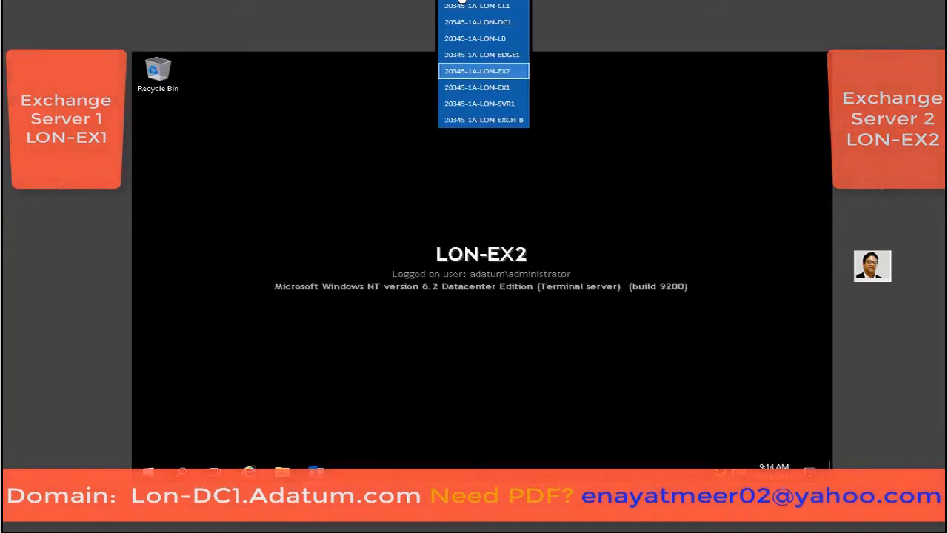
{"action": "left_click", "coordinate": [474, 87]}
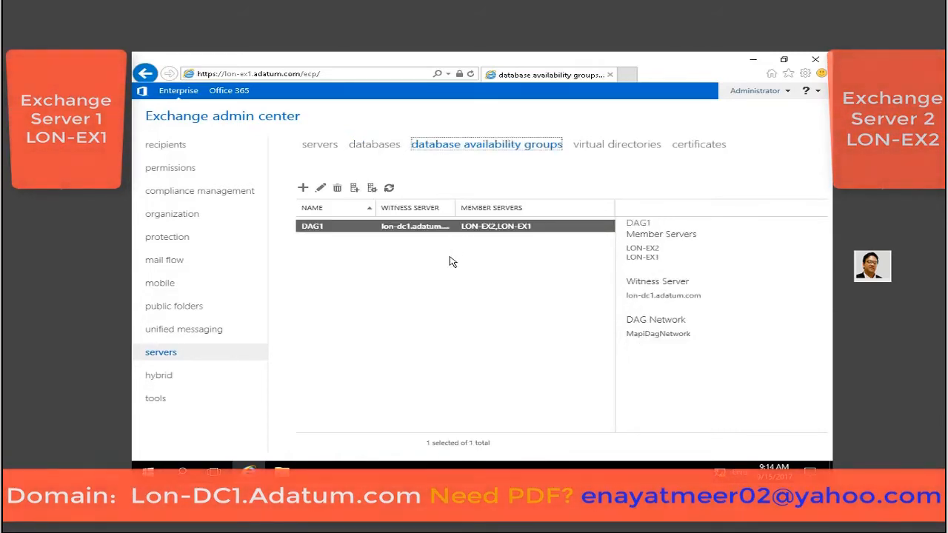
Suspend Mailbox Database 1's LON-EX2 copy with the comment 'Test Suspend'.
{"action": "left_click", "coordinate": [368, 145]}
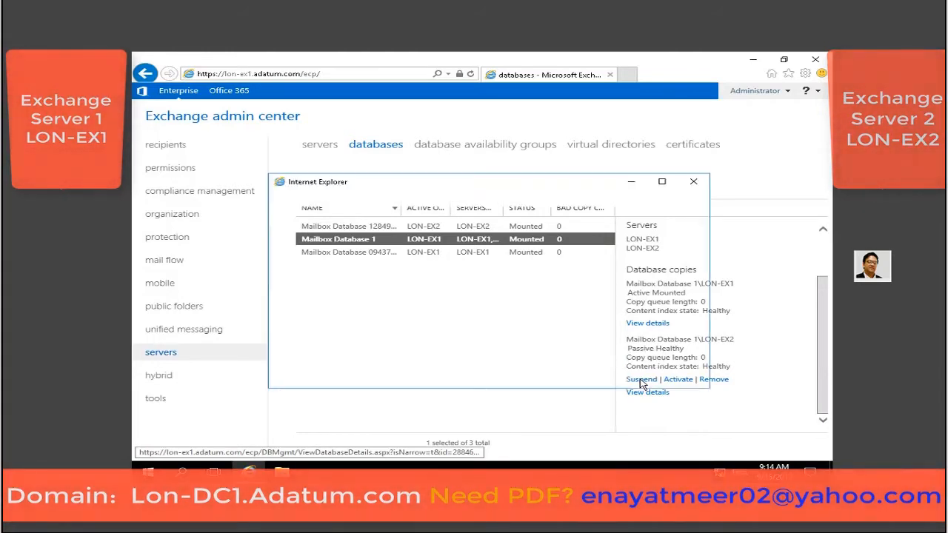
{"action": "left_click", "coordinate": [641, 380]}
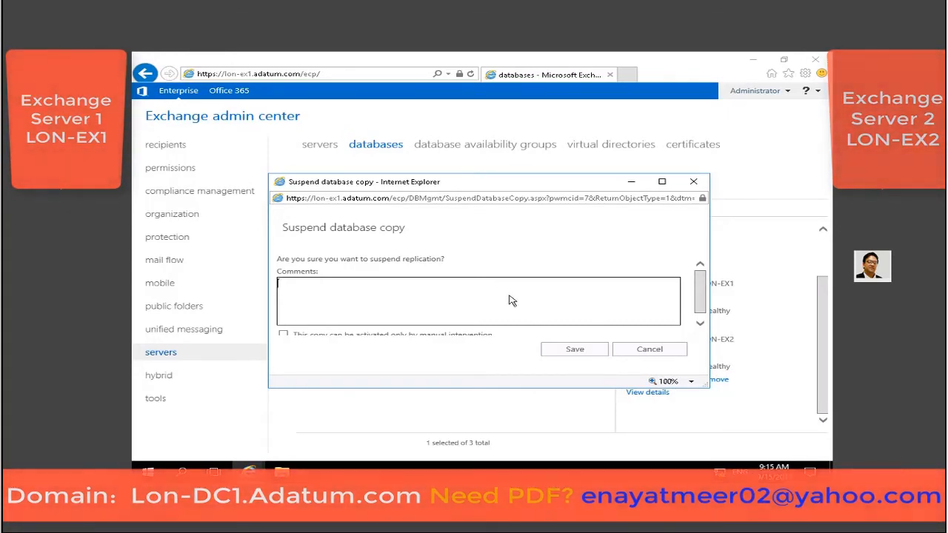
{"action": "type", "text": "Test Suspend"}
{"action": "left_click", "coordinate": [563, 351]}
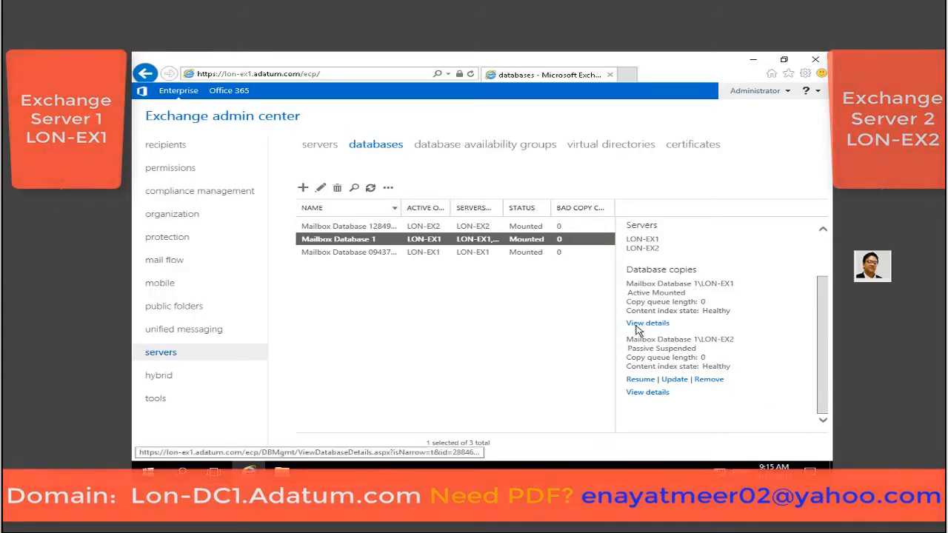
Resume replication on the suspended LON-EX2 copy of Mailbox Database 1 and confirm the warning.
{"action": "left_click", "coordinate": [640, 379]}
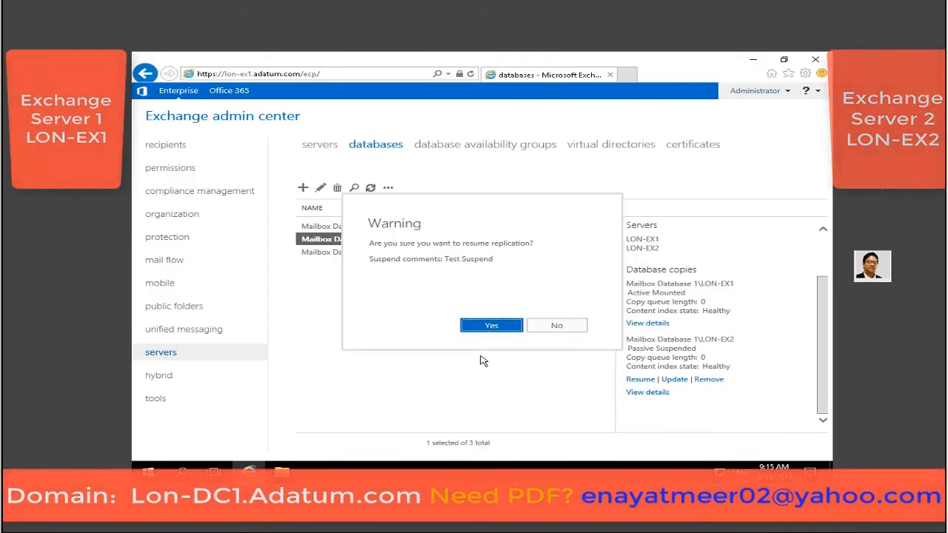
{"action": "left_click", "coordinate": [488, 325]}
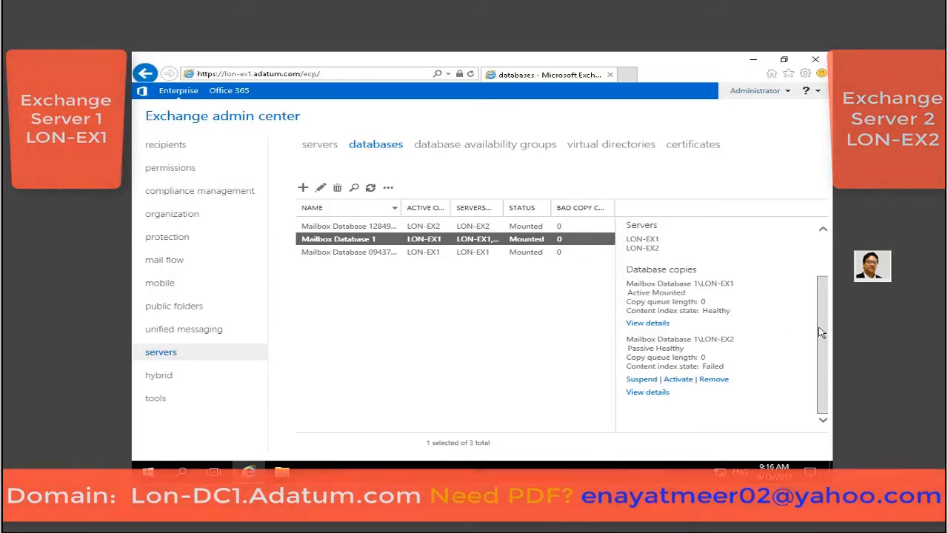
{"action": "scroll", "coordinate": [820, 333], "scroll_direction": "up", "scroll_amount": 2}
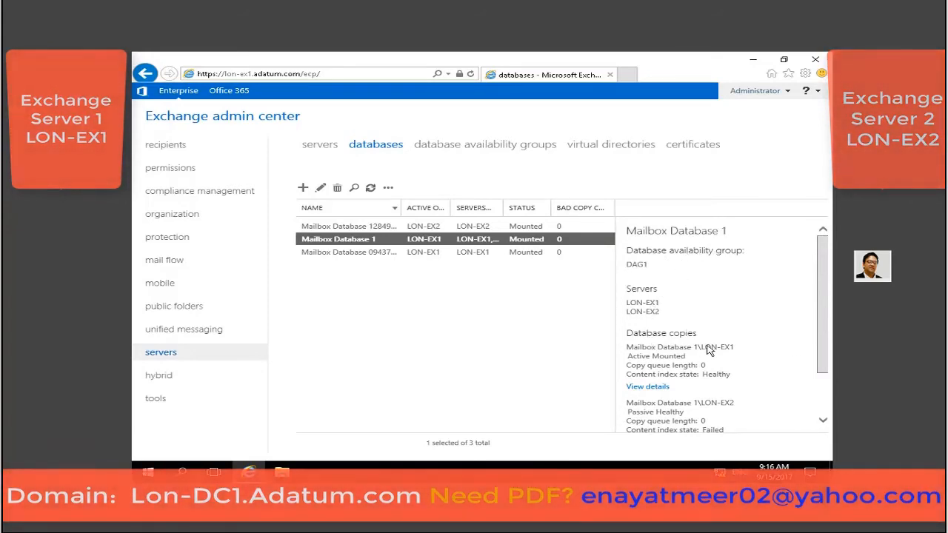
{"action": "scroll", "coordinate": [824, 377], "scroll_direction": "down", "scroll_amount": 1}
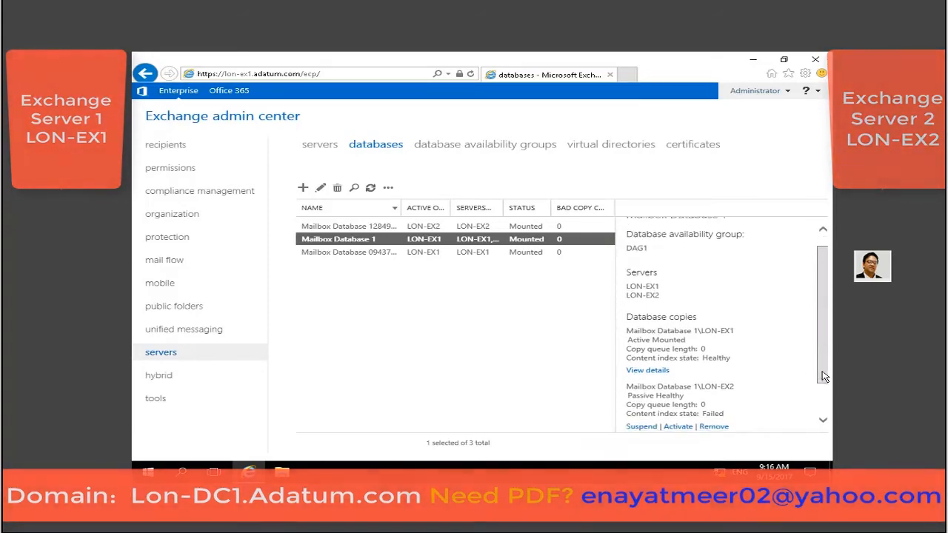
{"action": "scroll", "coordinate": [824, 376], "scroll_direction": "down", "scroll_amount": 2}
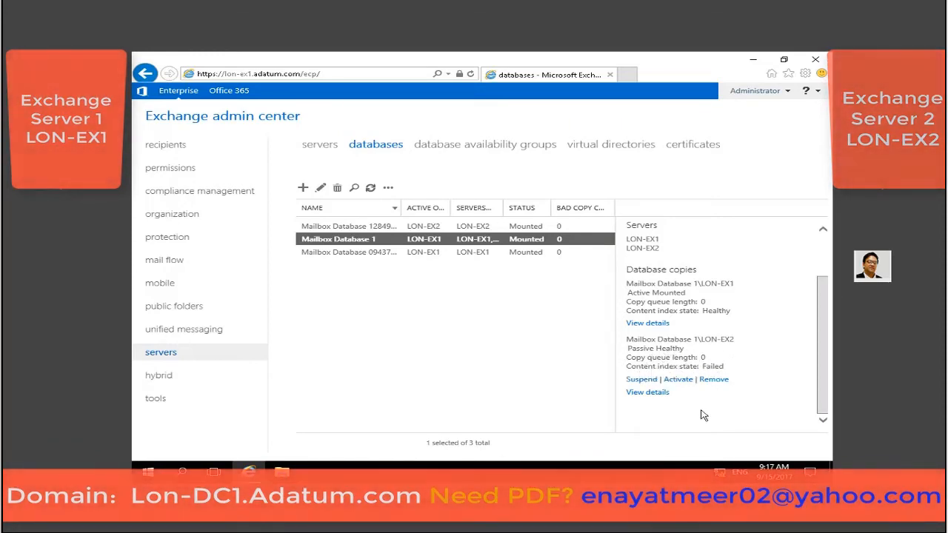
Activate the LON-EX2 copy of Mailbox Database 1, then refresh to see it Active Mounted.
{"action": "left_click", "coordinate": [678, 379]}
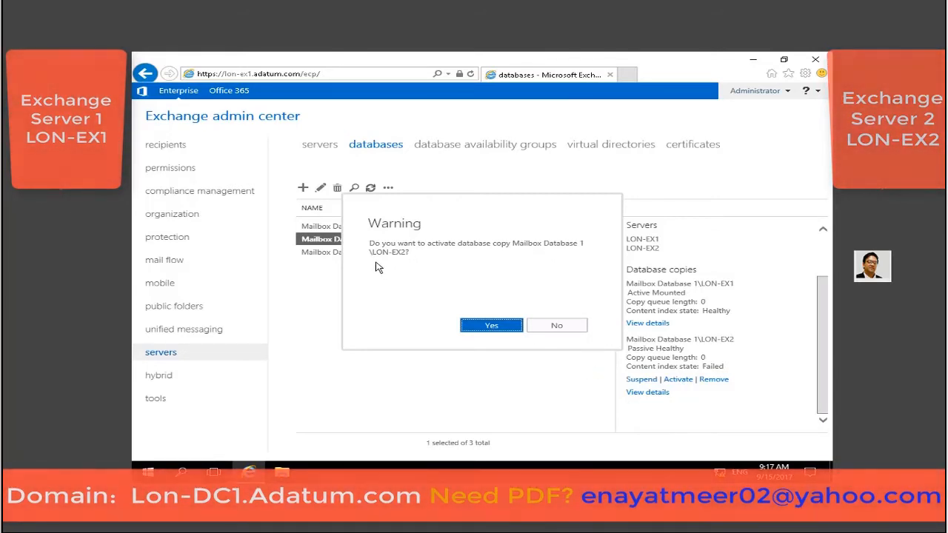
{"action": "left_click", "coordinate": [479, 328]}
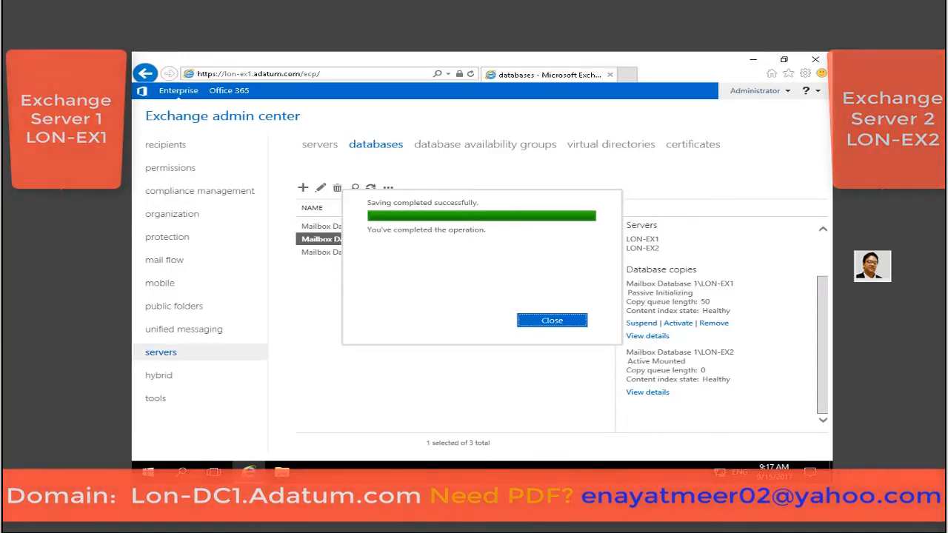
{"action": "left_click", "coordinate": [541, 327]}
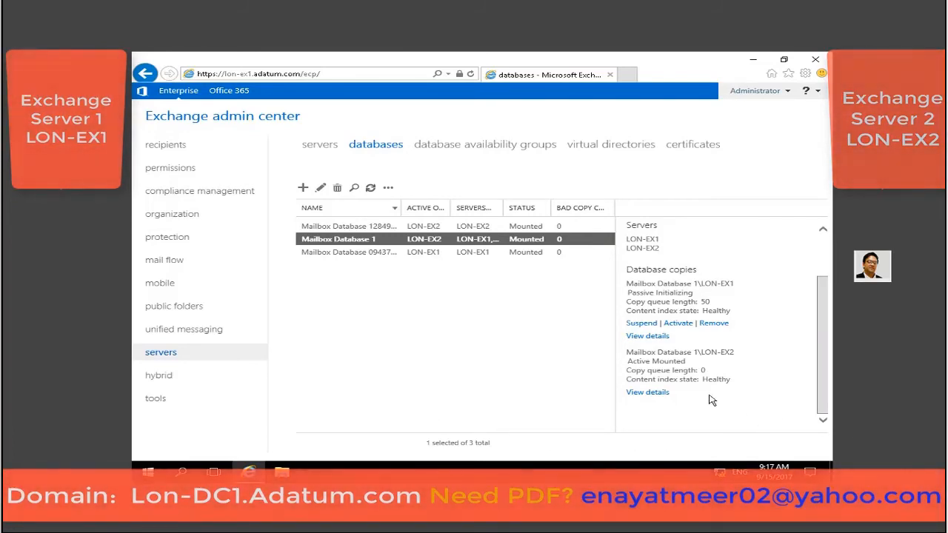
{"action": "left_click", "coordinate": [371, 189]}
{"action": "left_click_drag", "start_coordinate": [827, 348], "coordinate": [814, 422]}
{"action": "left_click_drag", "start_coordinate": [627, 361], "coordinate": [696, 370]}
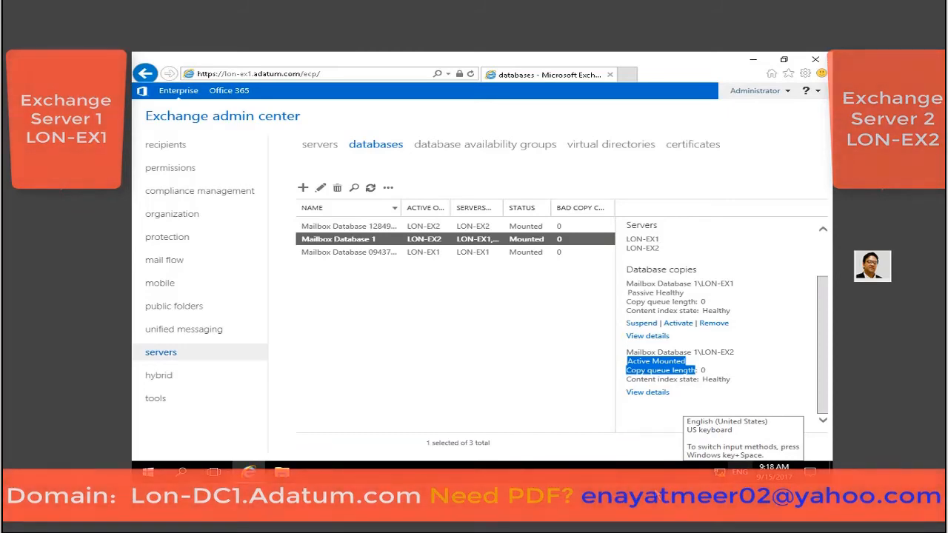
{"action": "left_click", "coordinate": [504, 366]}
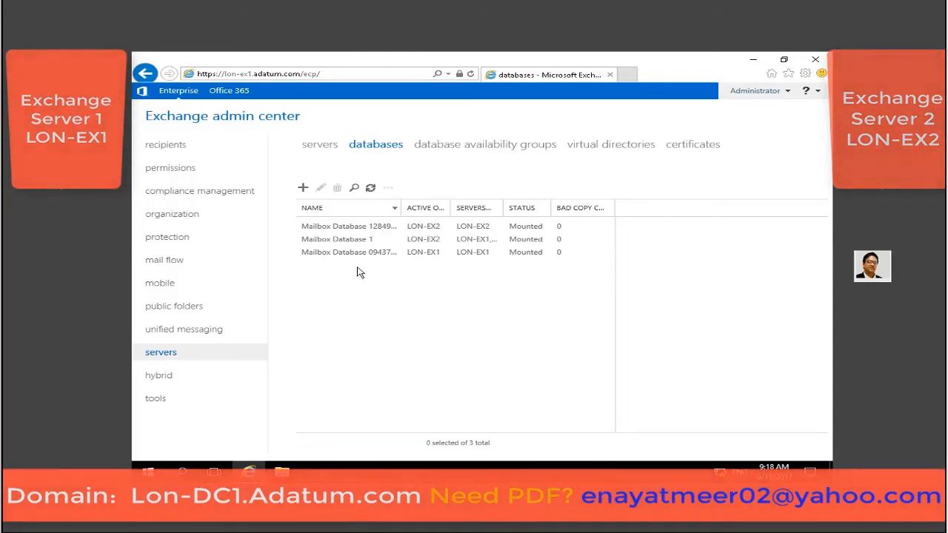
{"action": "left_click", "coordinate": [338, 239]}
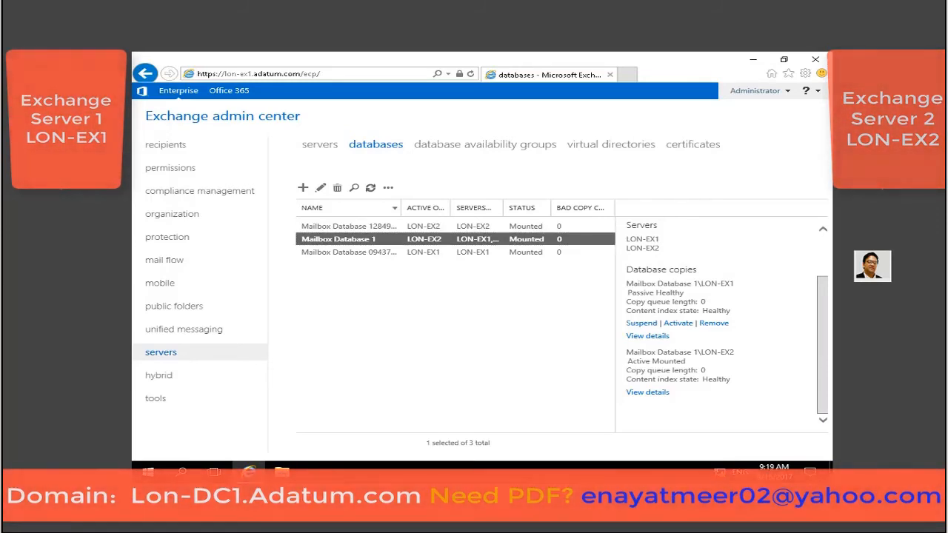
{"action": "left_click", "coordinate": [371, 188]}
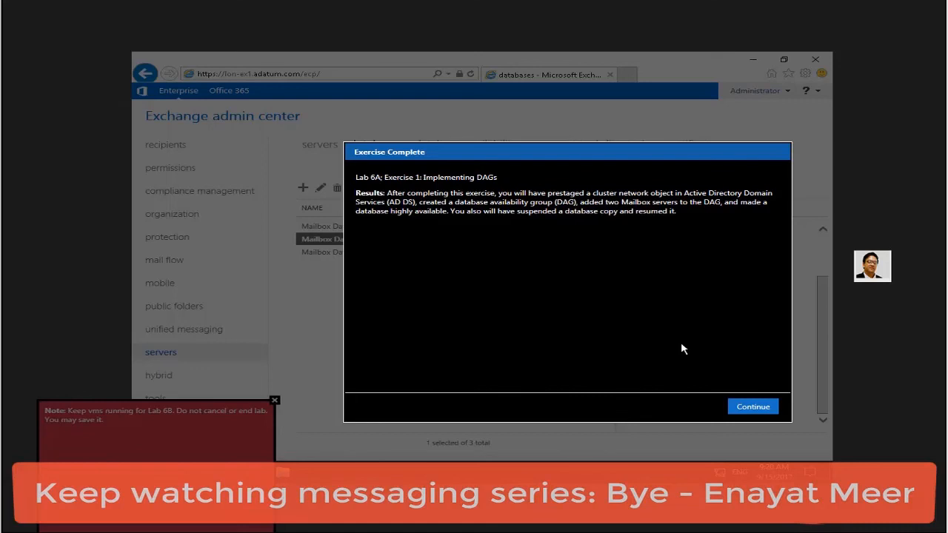
Continue past the Exercise Complete summary to the Lab 6B Exercise 1 briefing.
{"action": "left_click", "coordinate": [746, 406]}
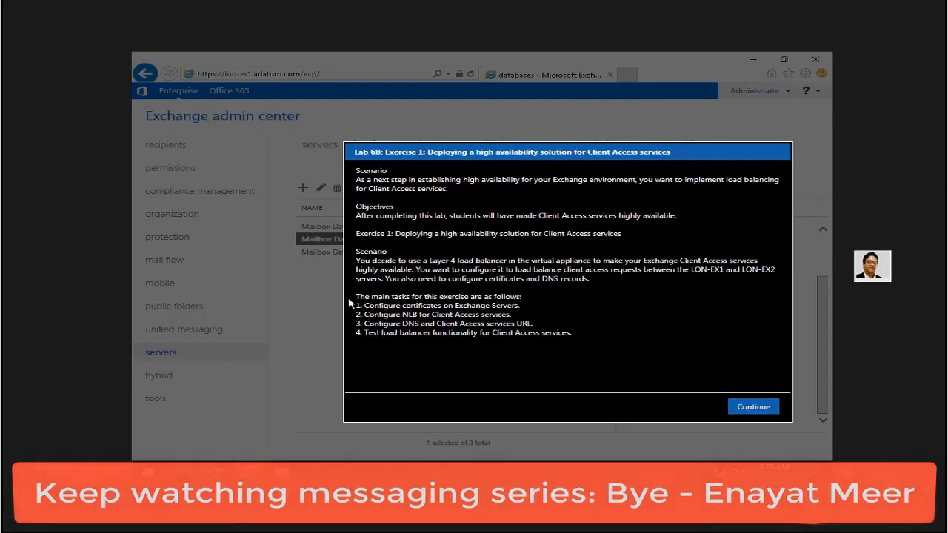
Read through the four Lab 6B tasks, including NLB, DNS and load balancer testing, then dismiss the briefing.
{"action": "left_click_drag", "start_coordinate": [361, 306], "coordinate": [535, 311]}
{"action": "left_click_drag", "start_coordinate": [363, 314], "coordinate": [522, 319]}
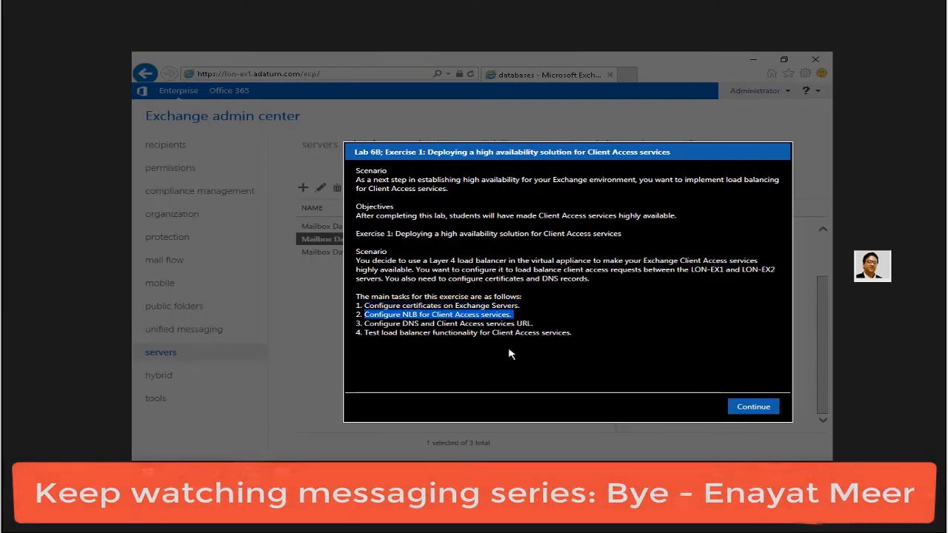
{"action": "left_click_drag", "start_coordinate": [366, 323], "coordinate": [539, 324]}
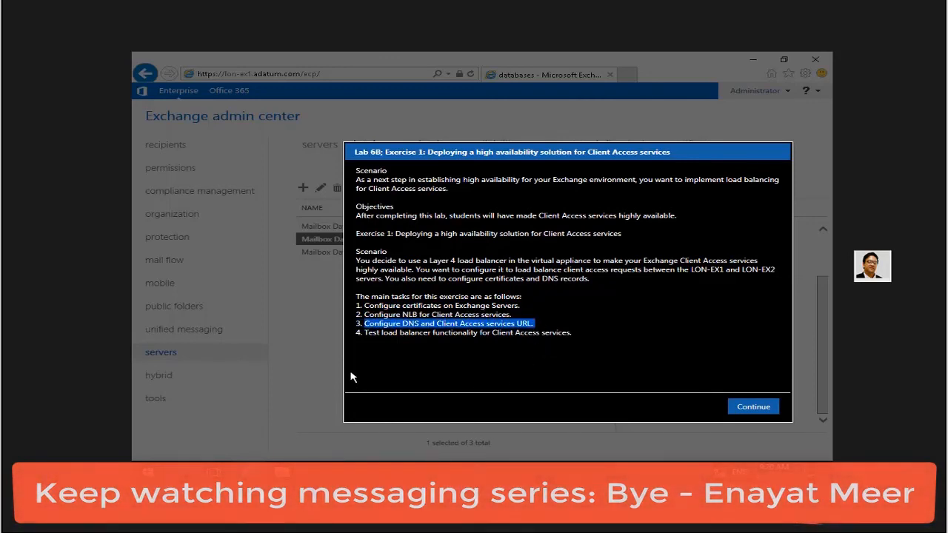
{"action": "left_click_drag", "start_coordinate": [362, 333], "coordinate": [576, 338]}
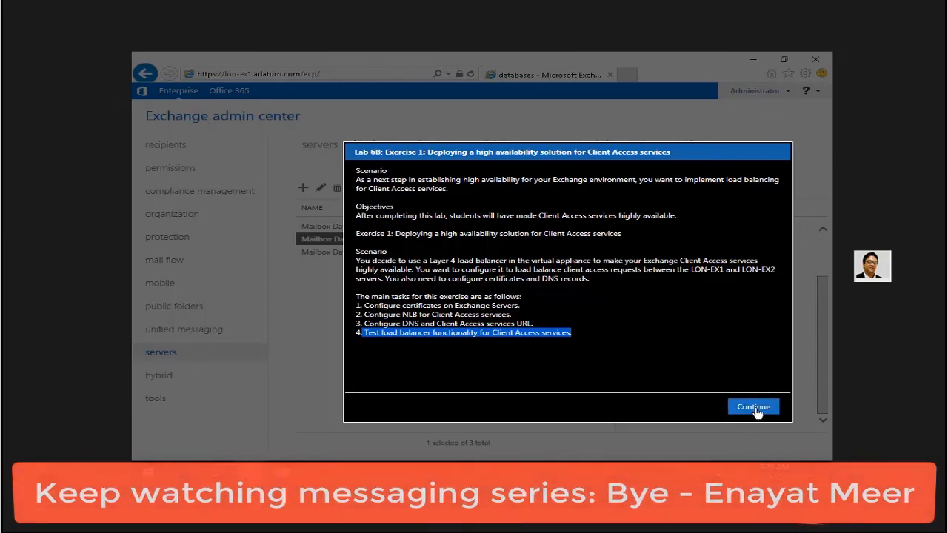
{"action": "left_click", "coordinate": [754, 407]}
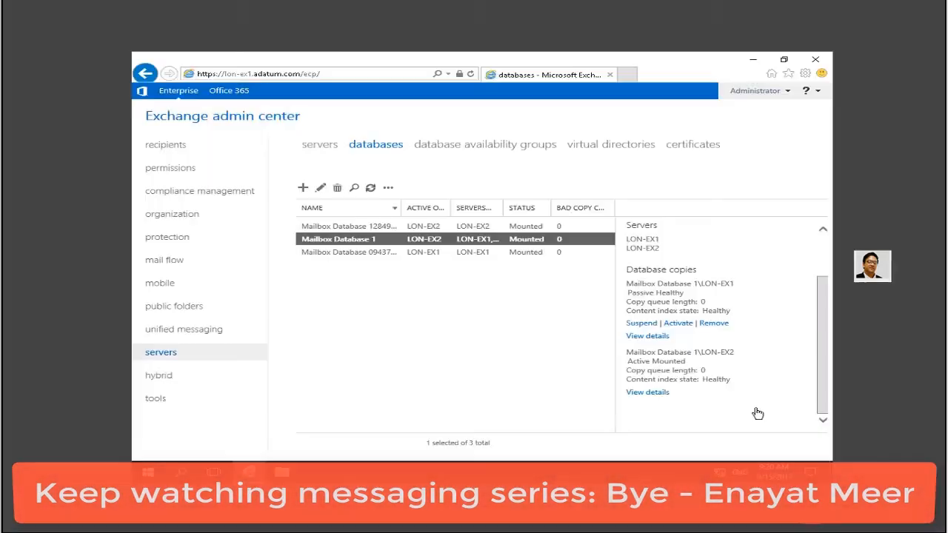